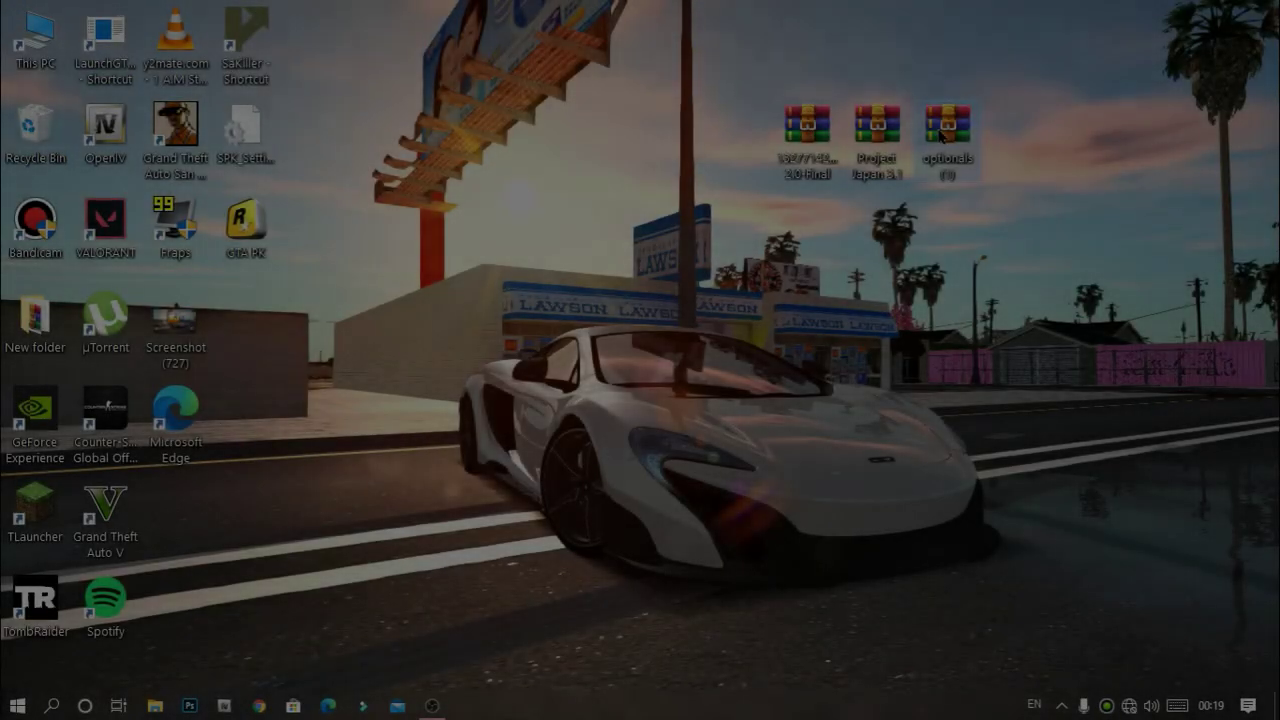
Step: Extract the optionals (1) archive into its own desktop folder and place that folder beside the archives
right_click(940, 128)
click(990, 187)
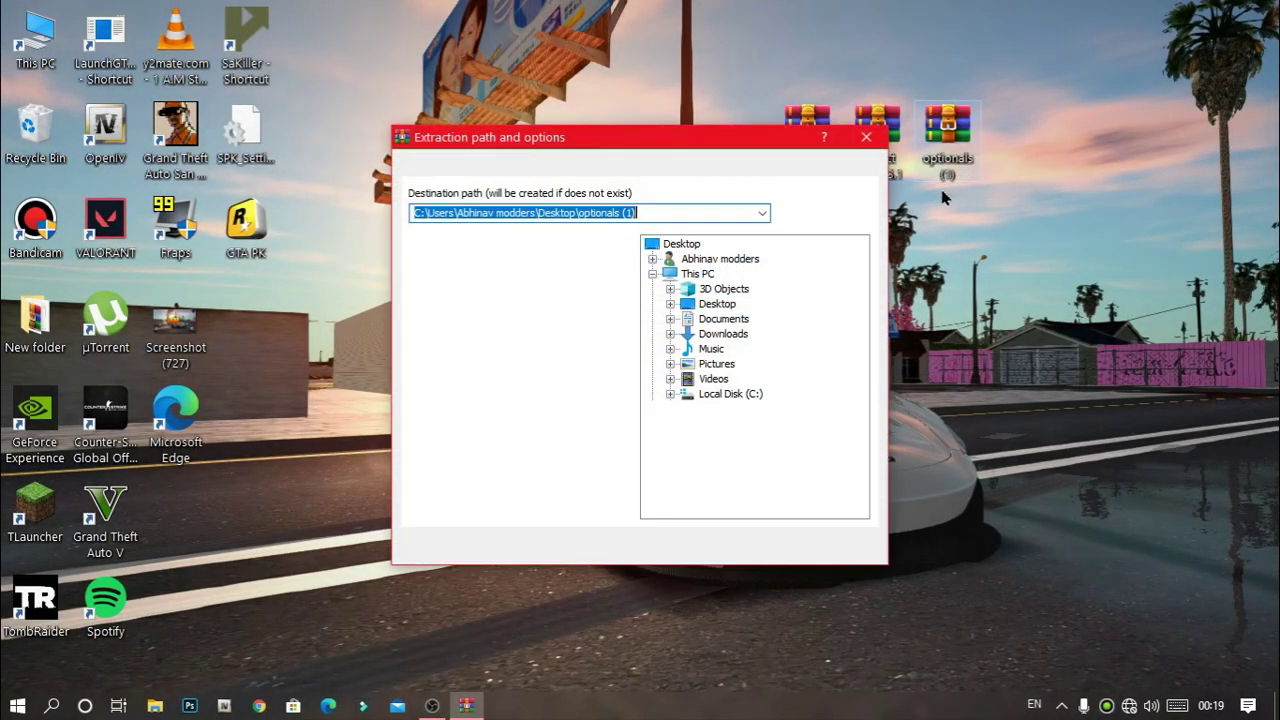
click(705, 542)
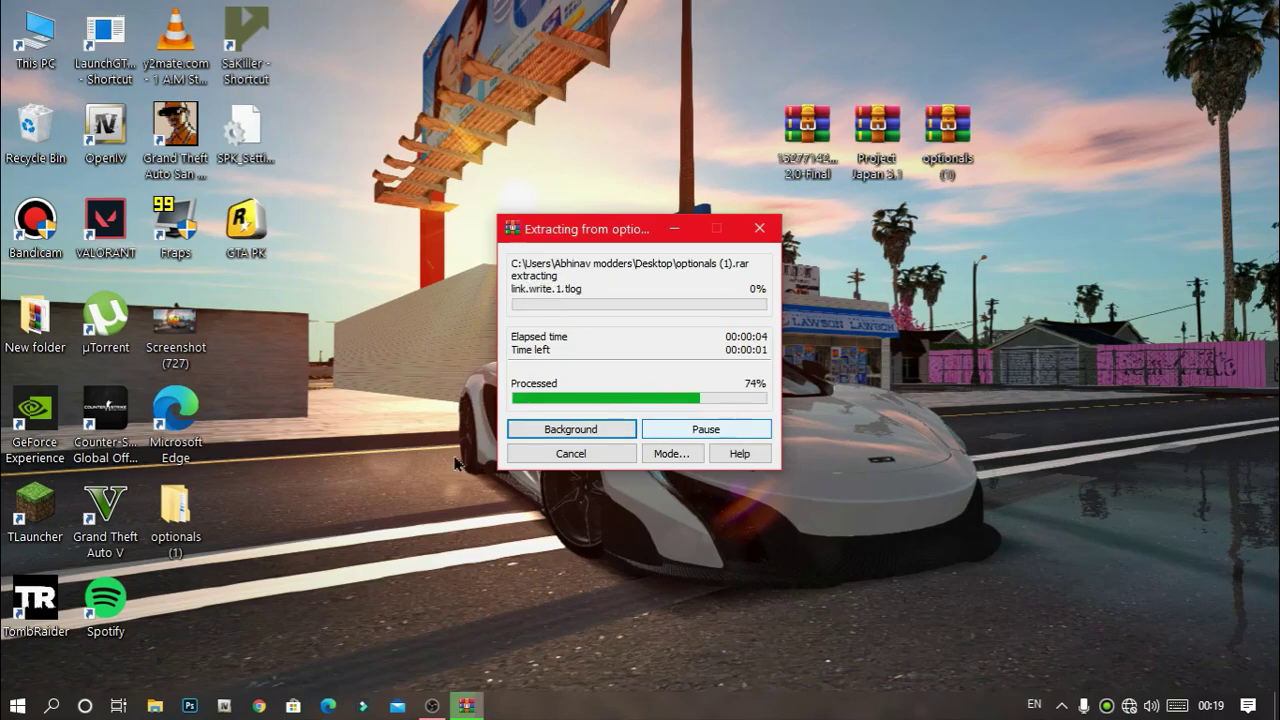
drag(157, 513, 1027, 145)
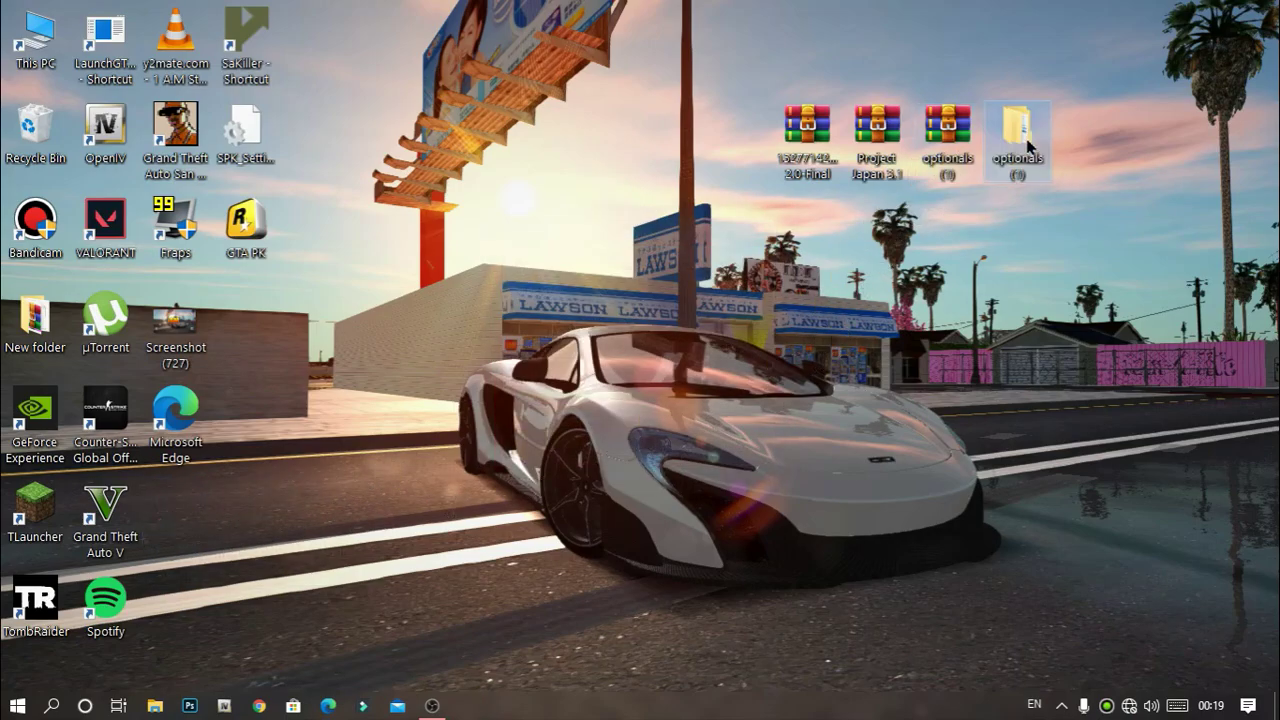
Step: Open the extracted optionals (1) folder and This PC in side-by-side windows, each filling half of the screen
double_click(1027, 145)
drag(860, 45, 1276, 180)
click(12, 114)
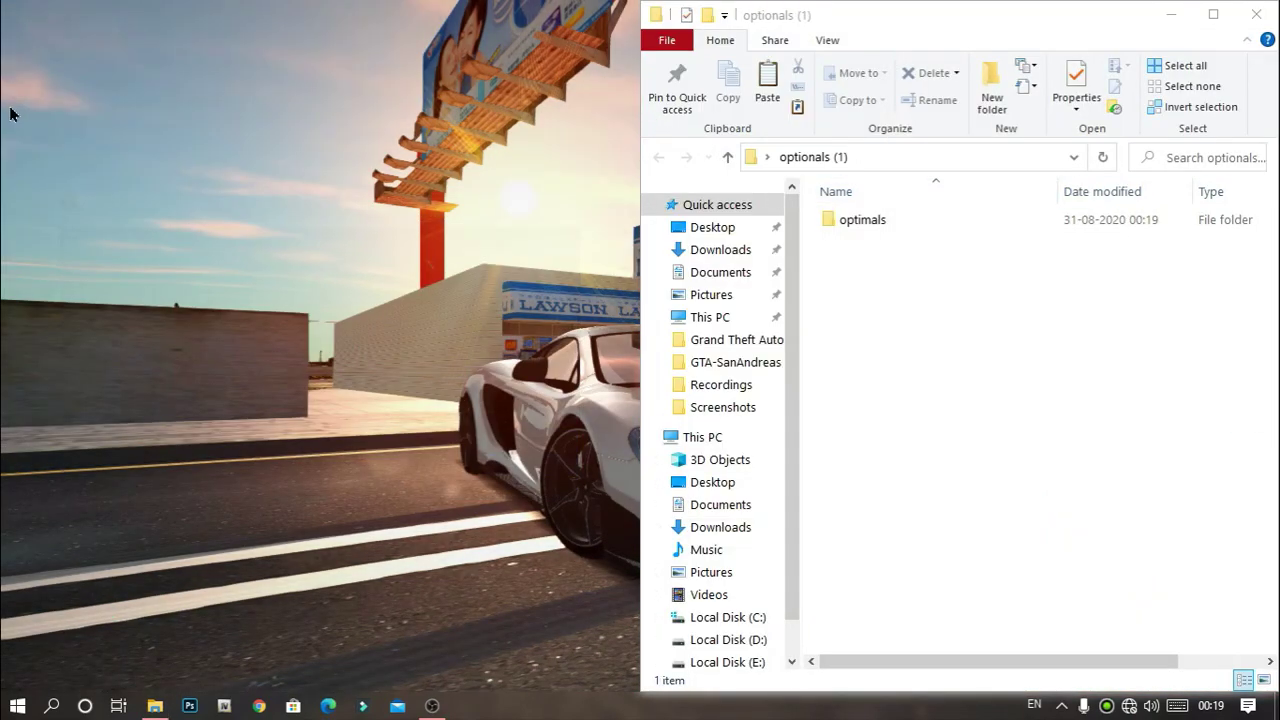
double_click(30, 44)
drag(442, 19, 1, 162)
Step: Open the GTA-SanAndreas game folder on Local Disk (E:), inside the Copy of GTA-SanAndreas folder of Grand Theft Auto San Andreas Mods
scroll(250, 450, down, 5)
double_click(250, 580)
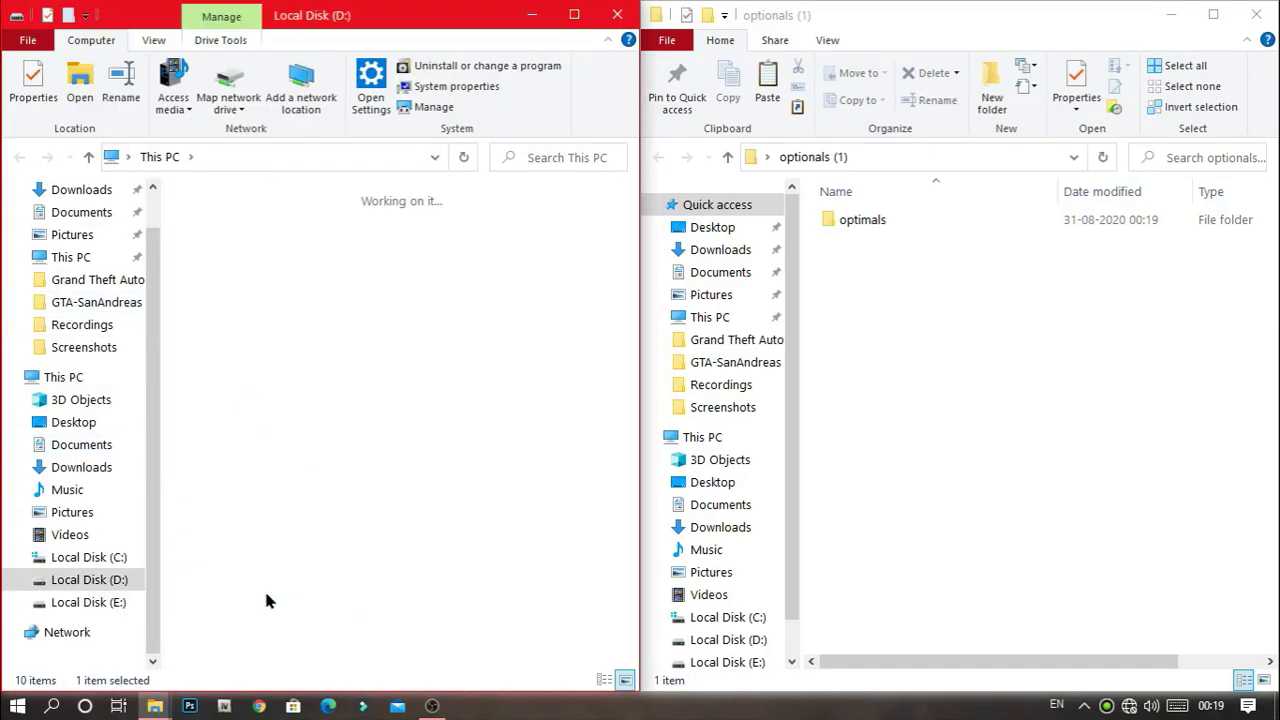
key(alt+Left)
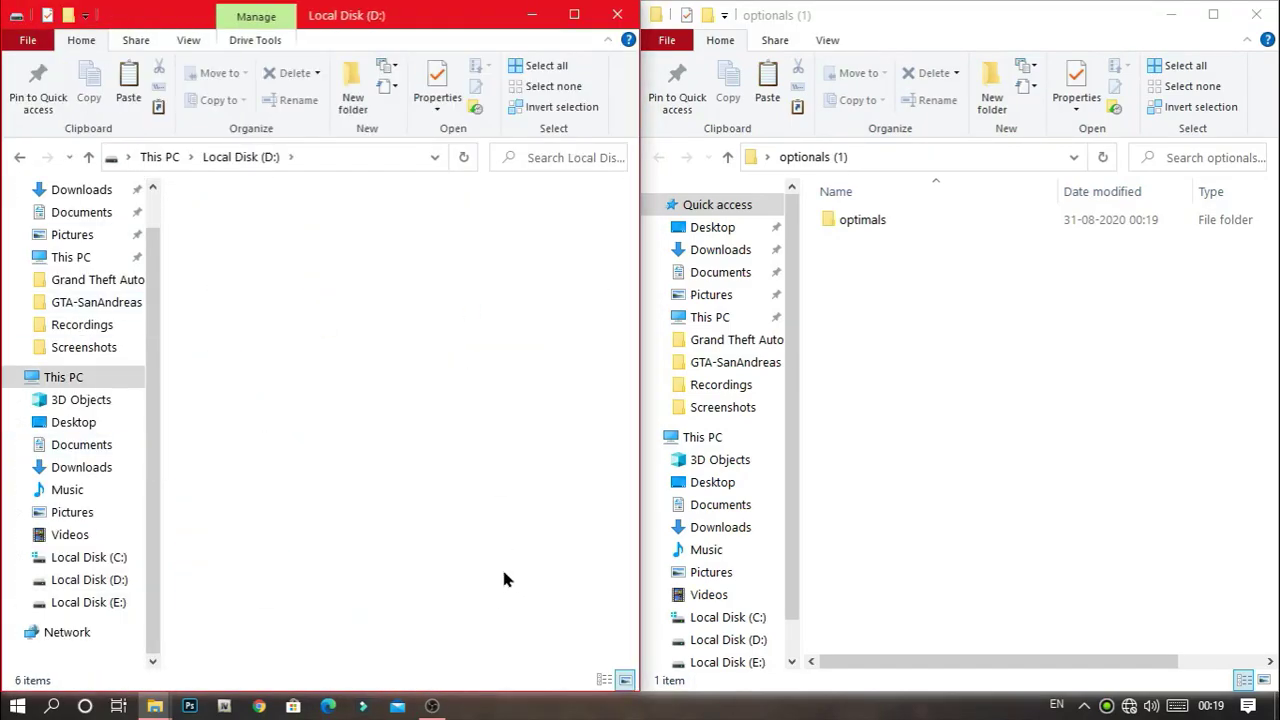
double_click(304, 652)
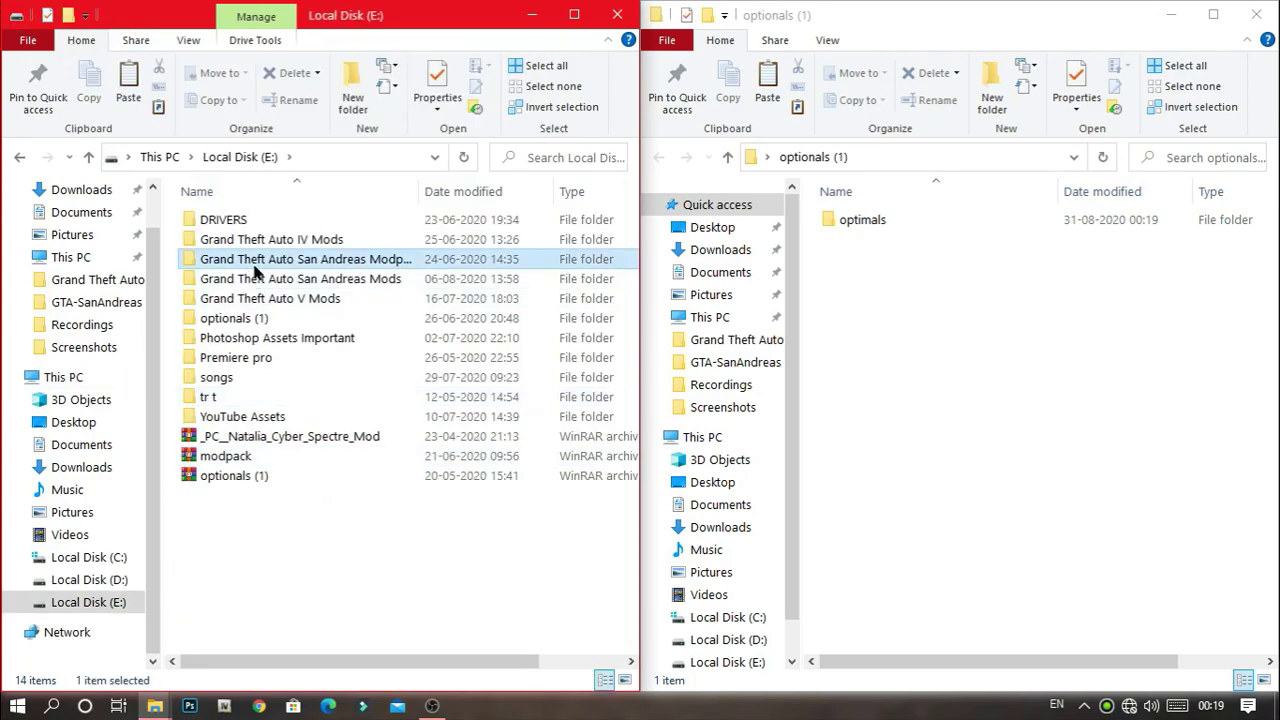
click(260, 298)
double_click(255, 279)
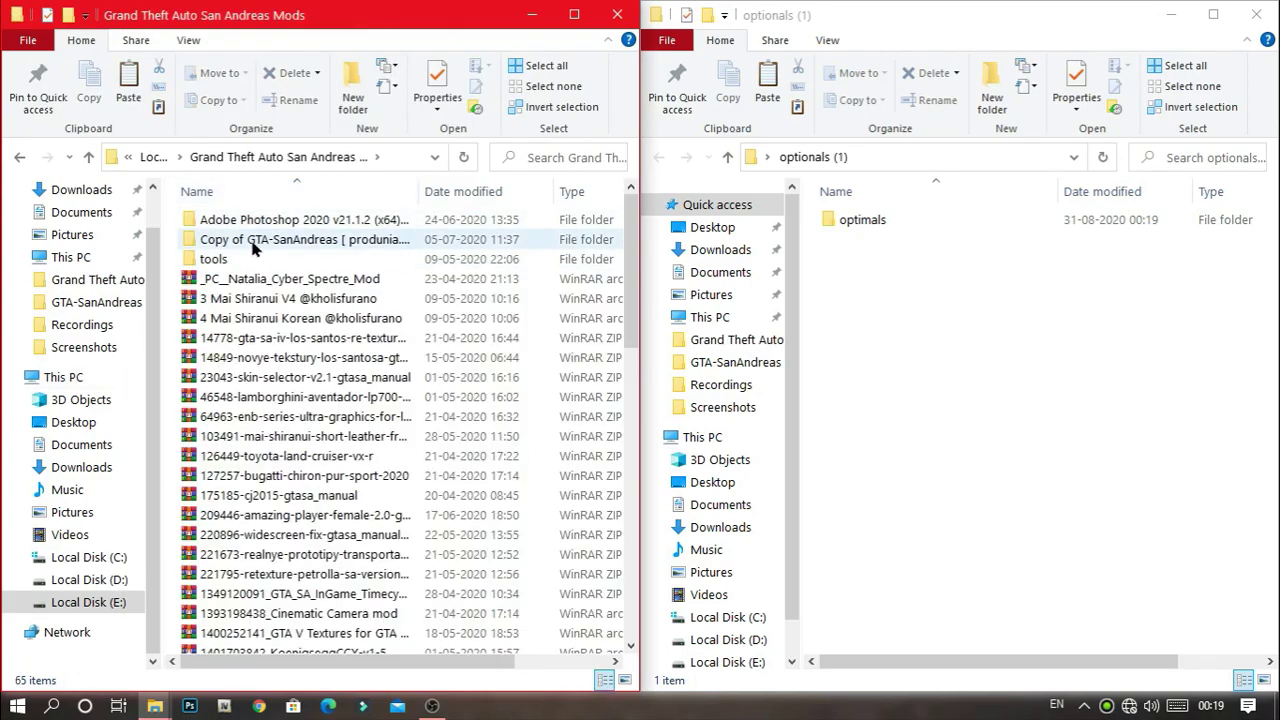
double_click(250, 241)
double_click(233, 216)
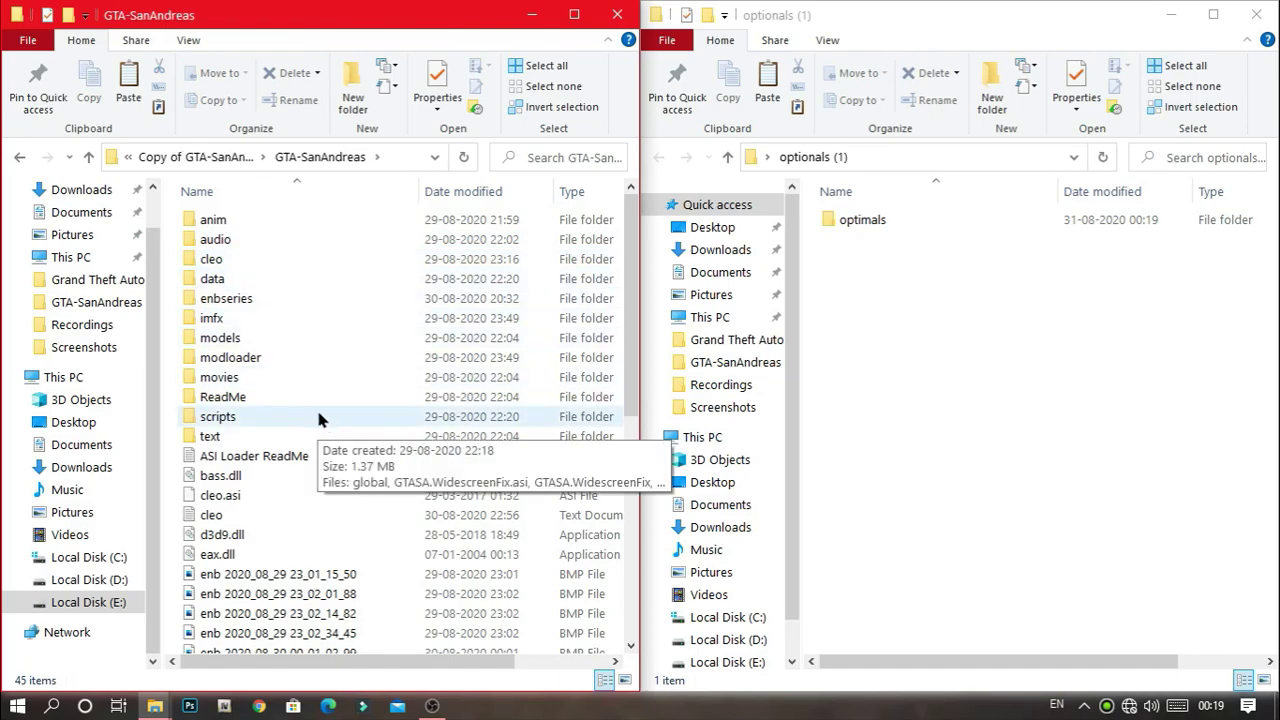
scroll(414, 340, down, 2)
scroll(460, 370, up, 2)
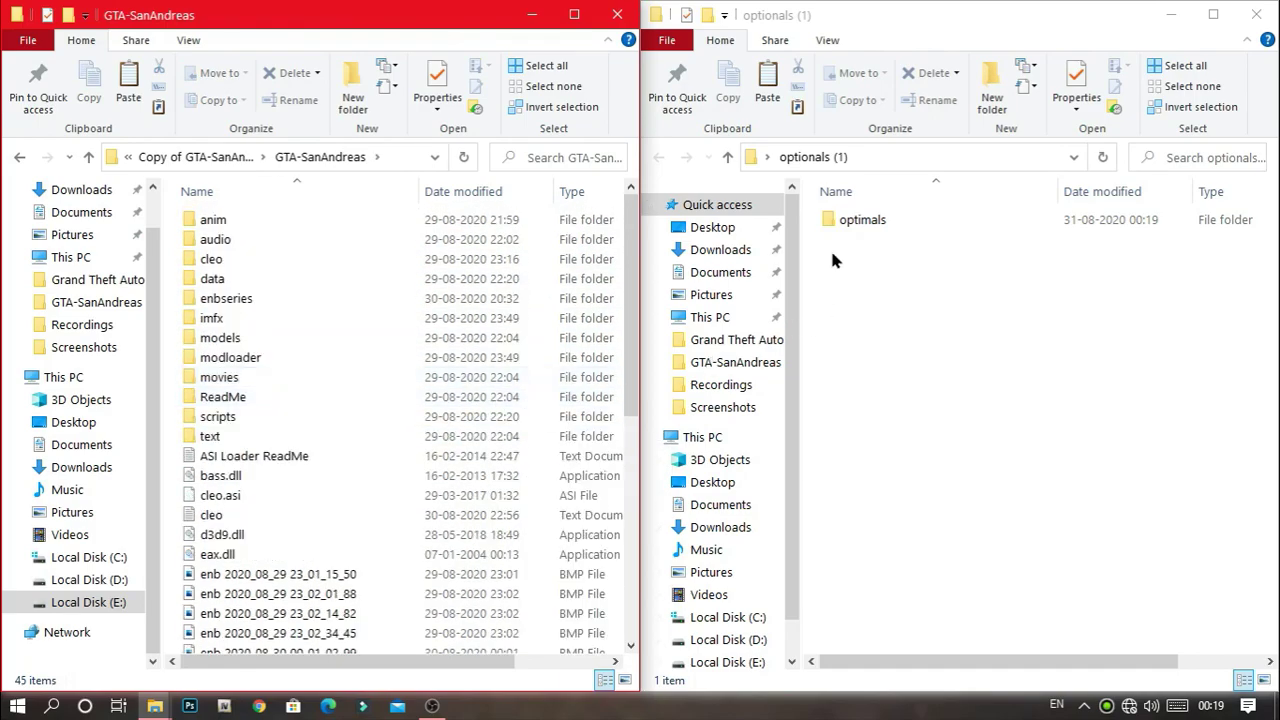
Step: Copy the cleo+asiloader+modloader package contents, except vorbisFile.dll and vorbisHooked.dll, into the GTA-SanAndreas folder, replacing existing files
double_click(893, 222)
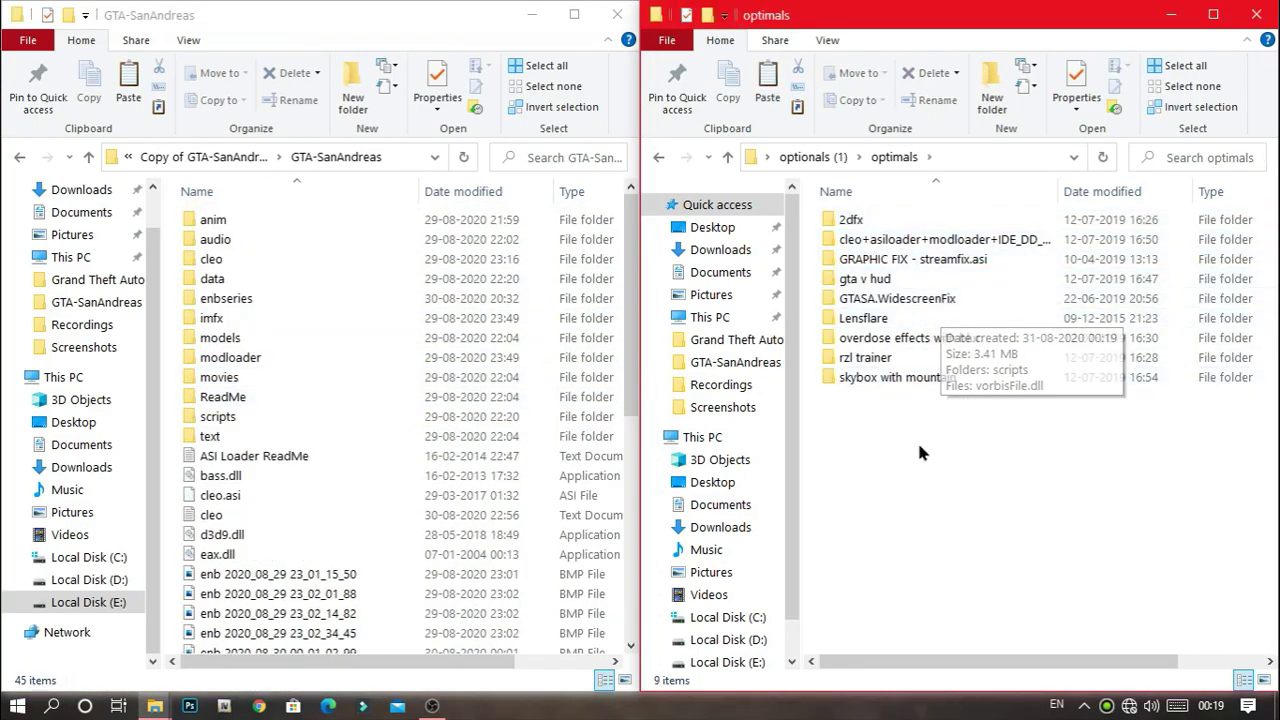
double_click(893, 240)
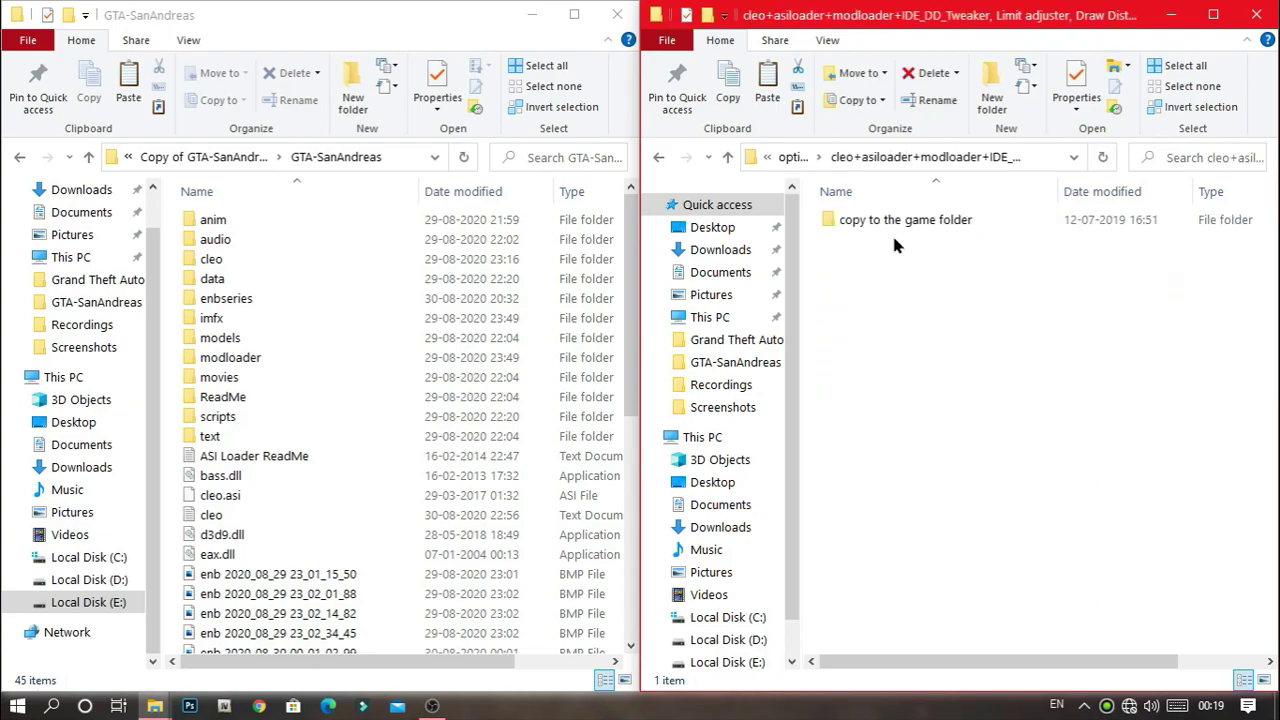
double_click(893, 222)
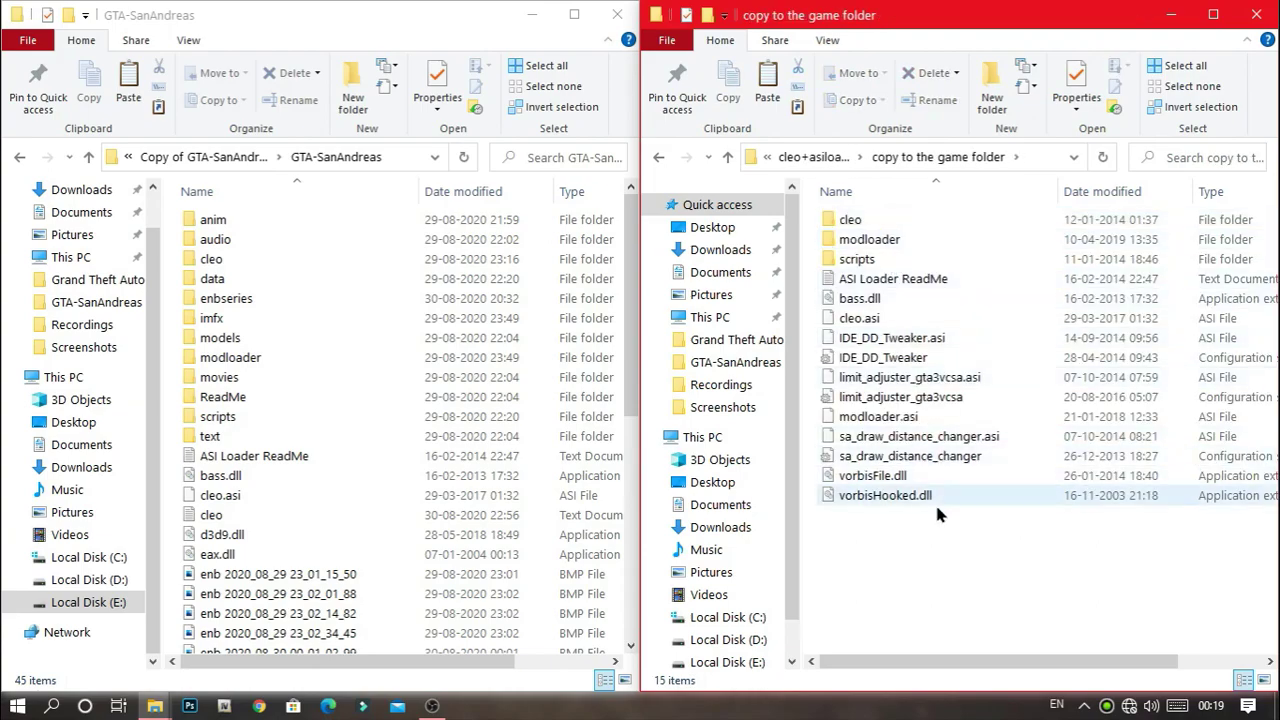
drag(932, 528, 895, 191)
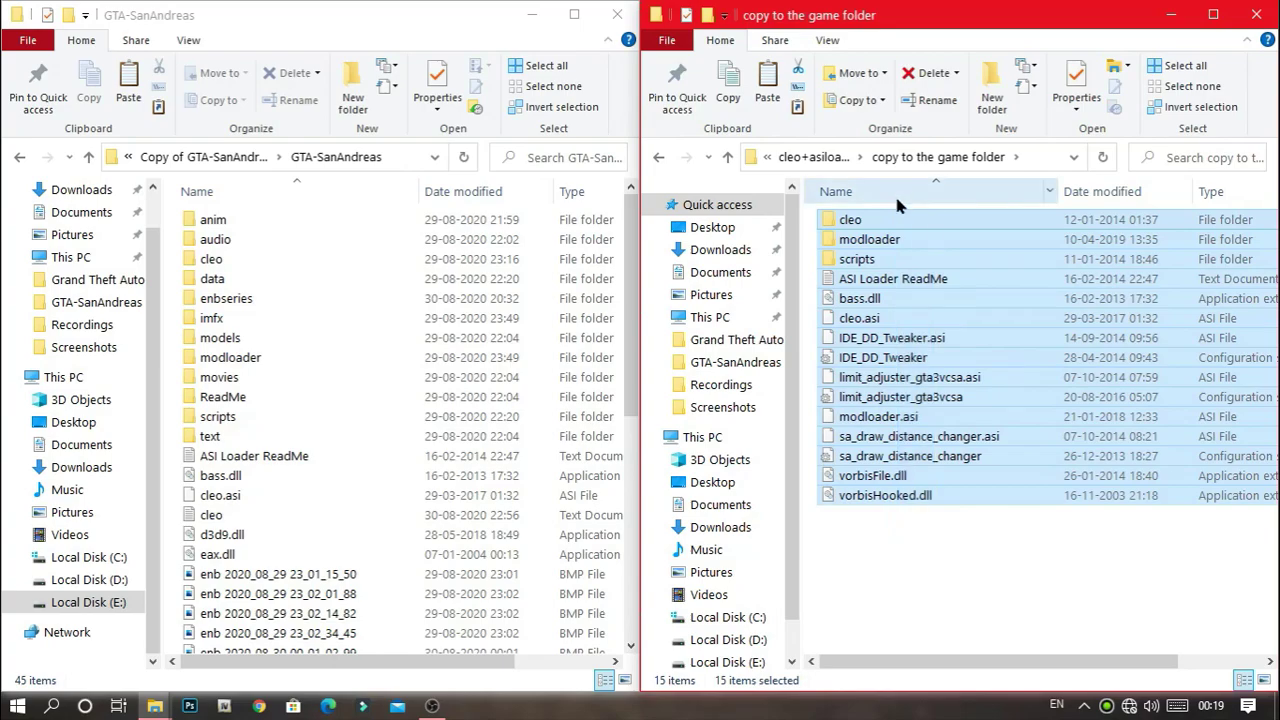
ctrl+click(905, 495)
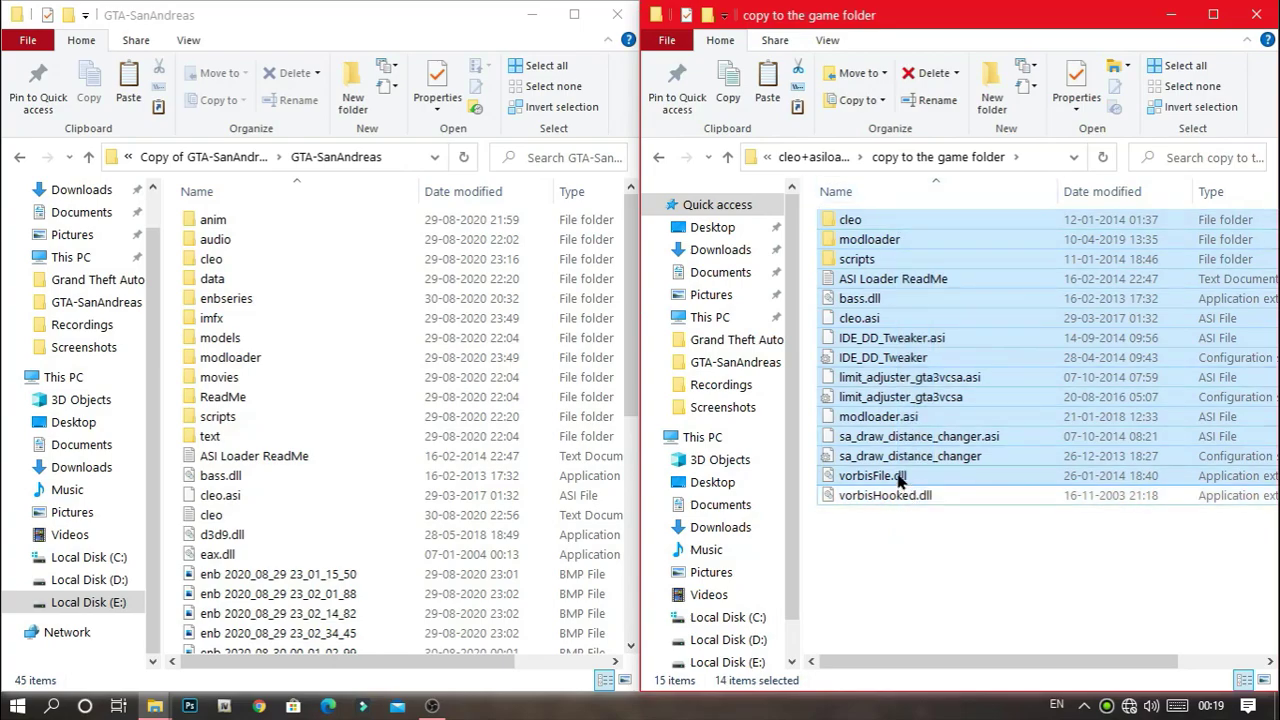
ctrl+click(872, 476)
drag(1025, 326, 735, 362)
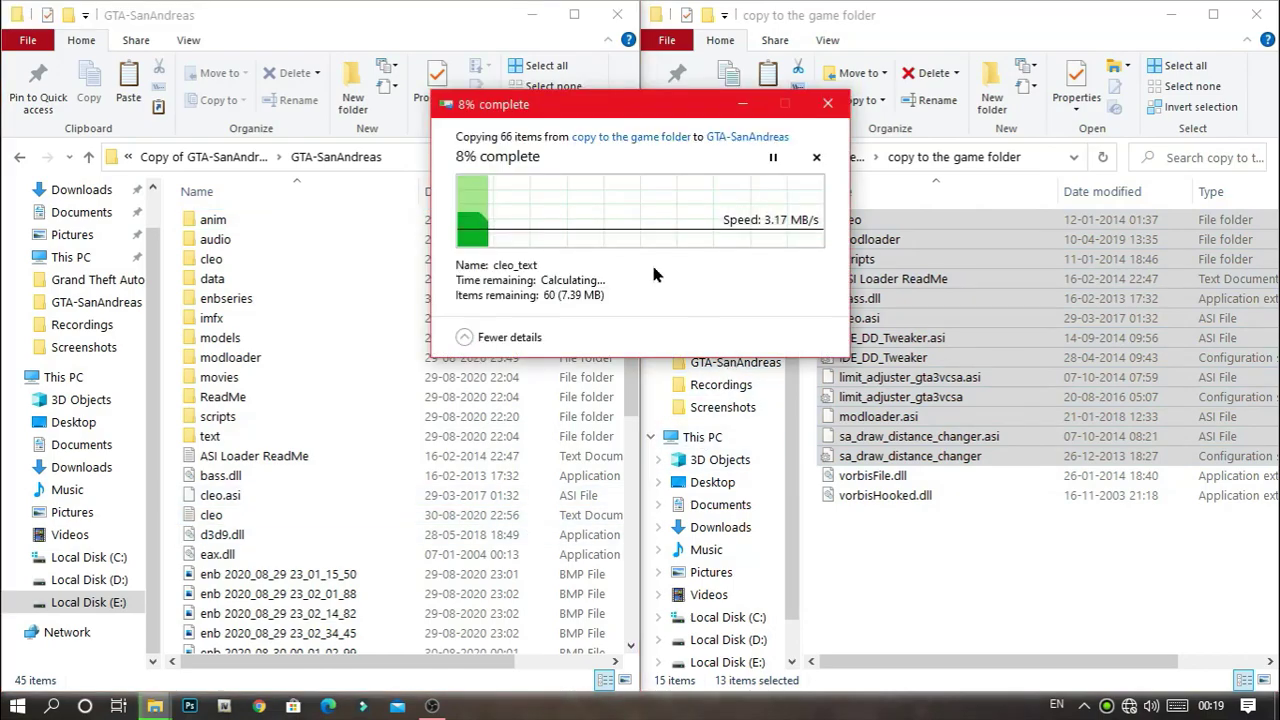
click(665, 214)
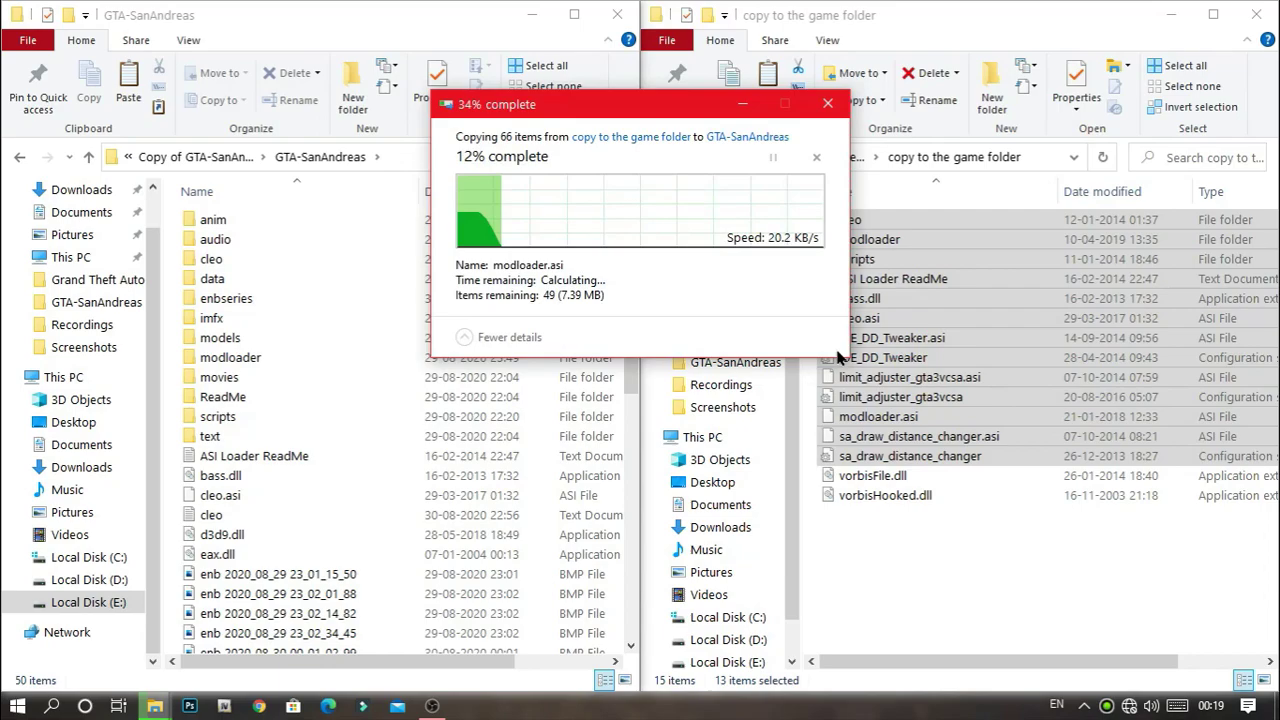
Step: Copy the three streammemfix ASI files from the GRAPHIC FIX - streamfix.asi folder into GTA-SanAndreas, replacing existing files
key(BackSpace)
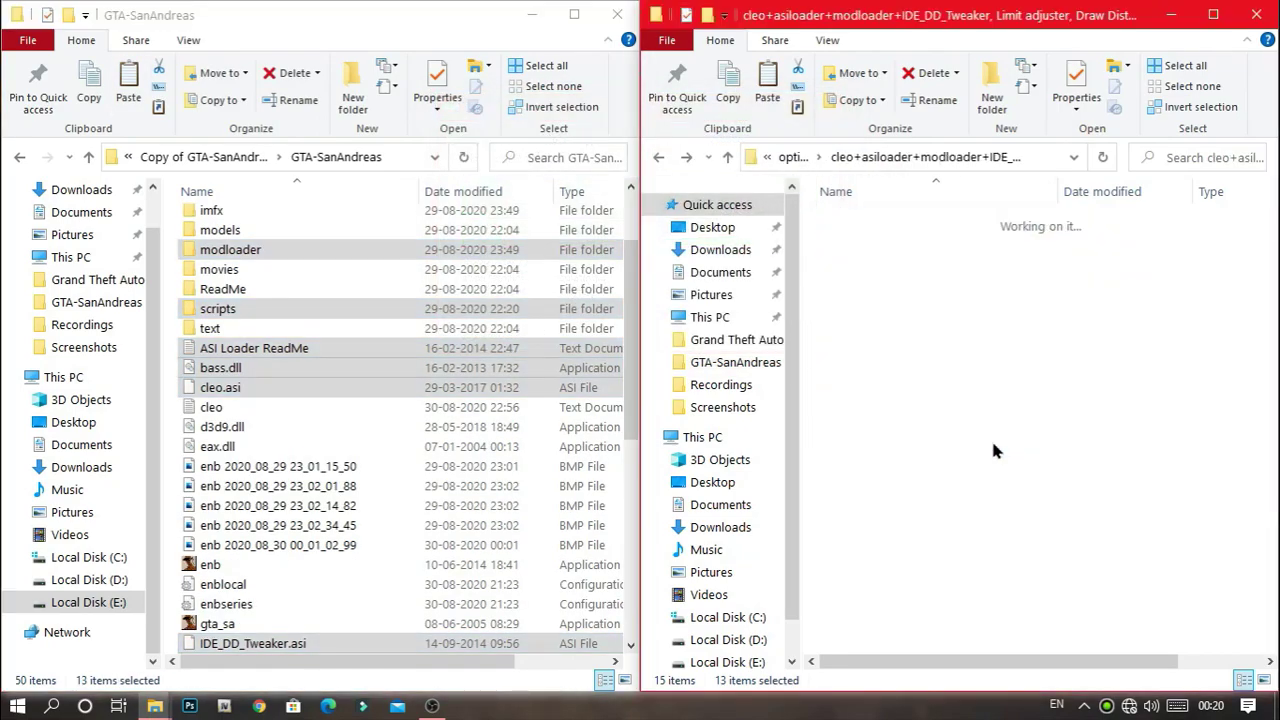
key(BackSpace)
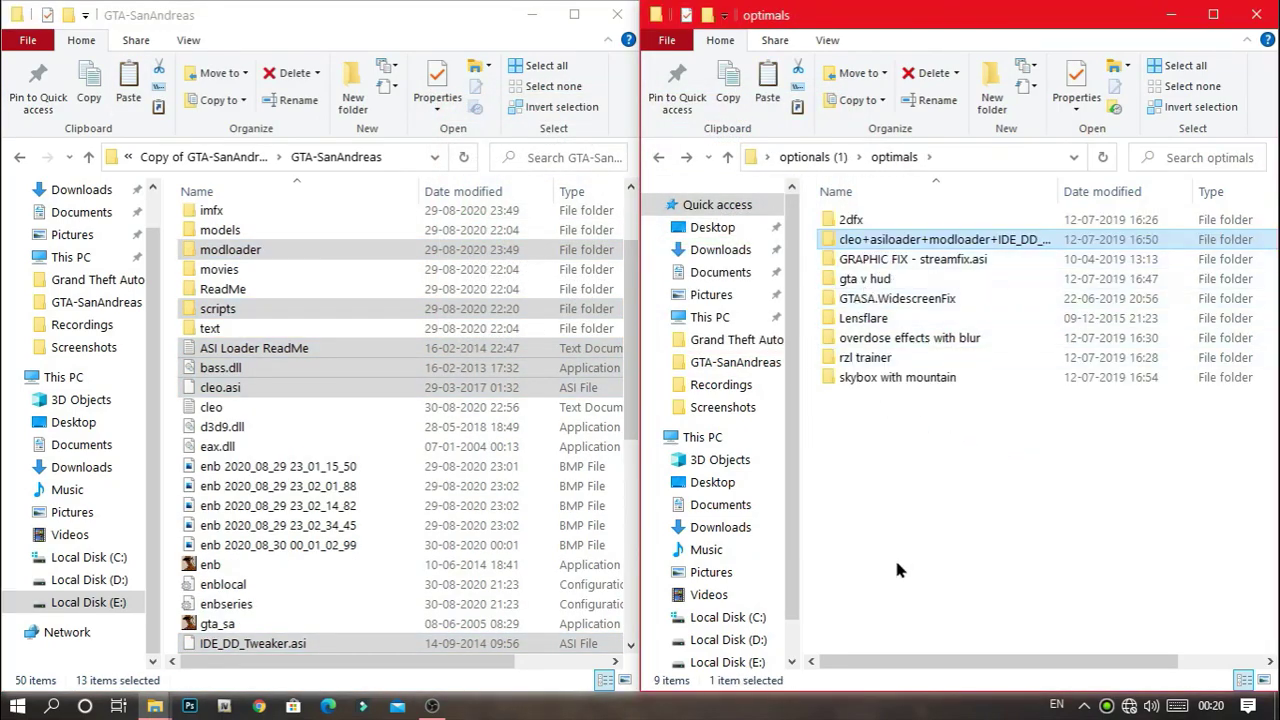
double_click(858, 259)
drag(889, 386, 508, 478)
ctrl+click(886, 298)
ctrl+click(895, 279)
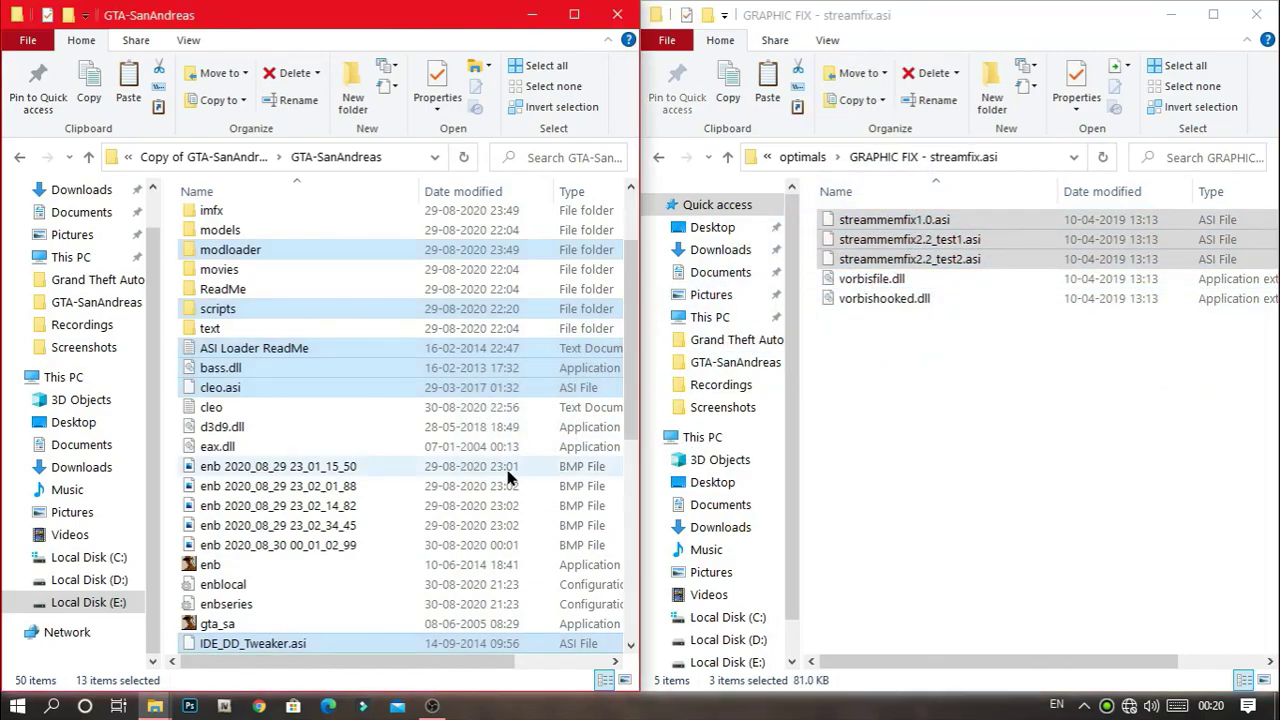
click(662, 206)
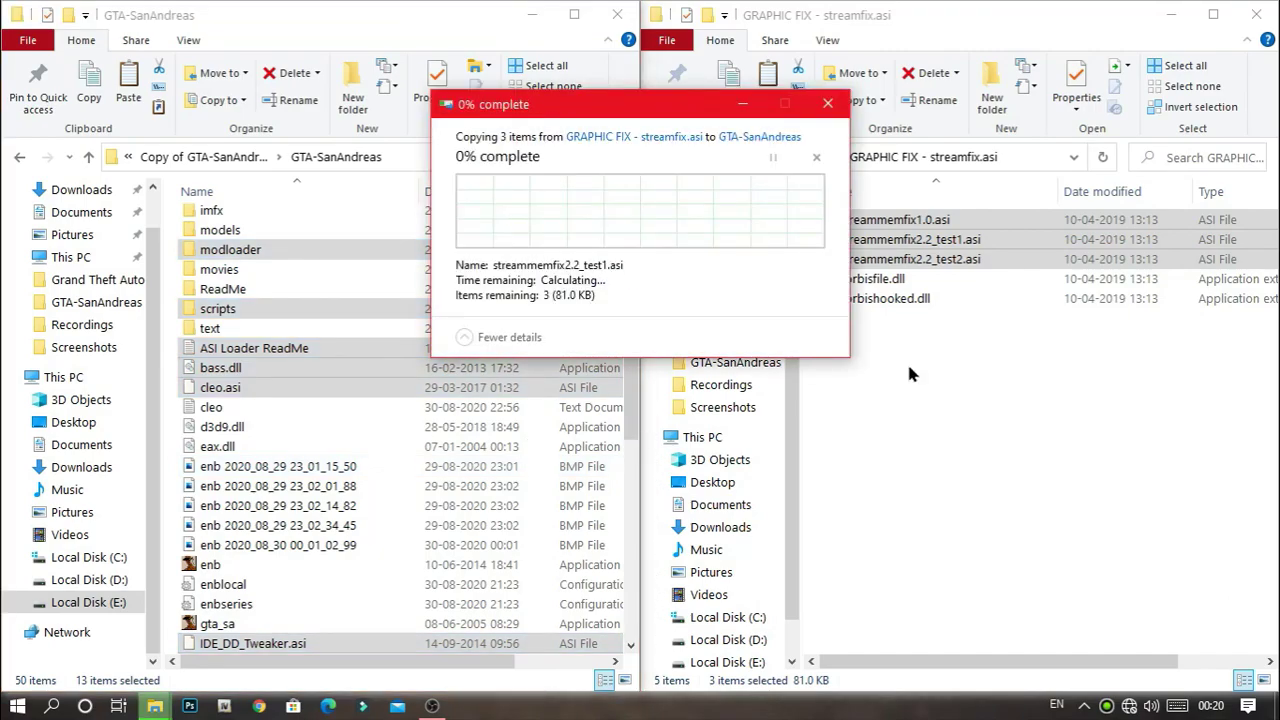
Step: Copy the imfx folder and imfx.asi from the Lensflare package into GTA-SanAndreas, replacing existing files
key(BackSpace)
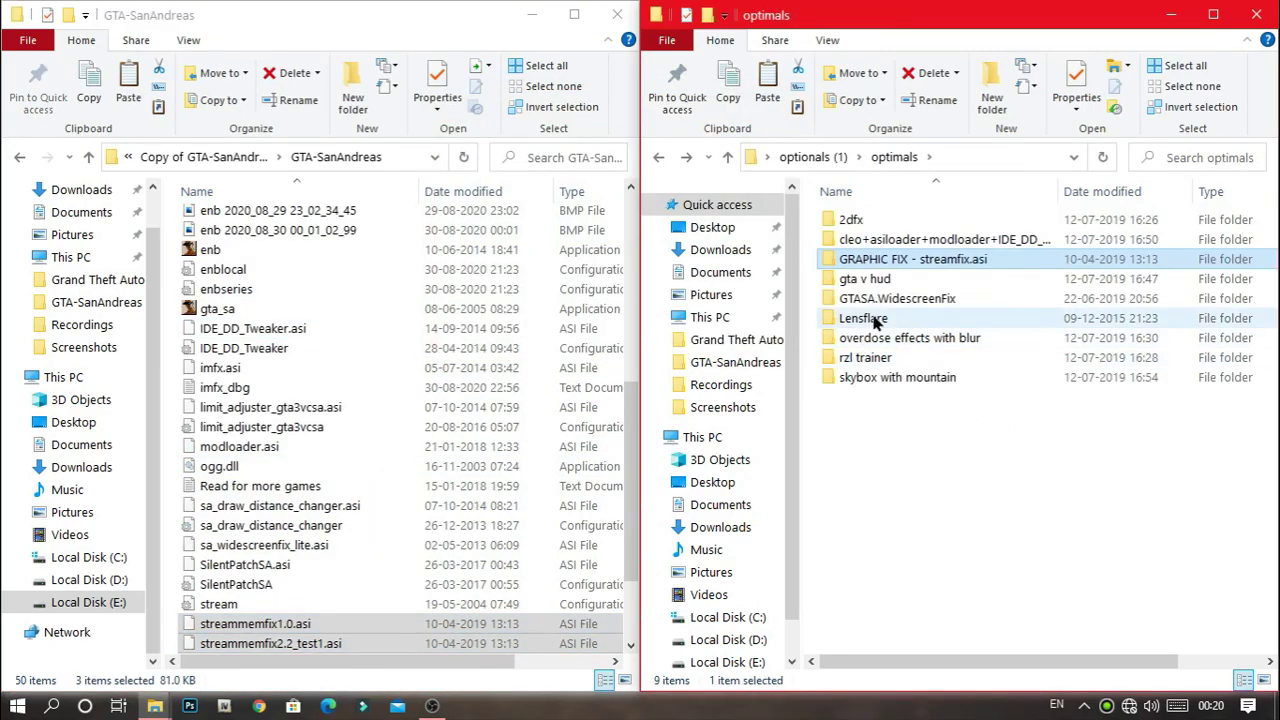
click(878, 320)
double_click(878, 320)
double_click(883, 219)
drag(872, 423, 500, 522)
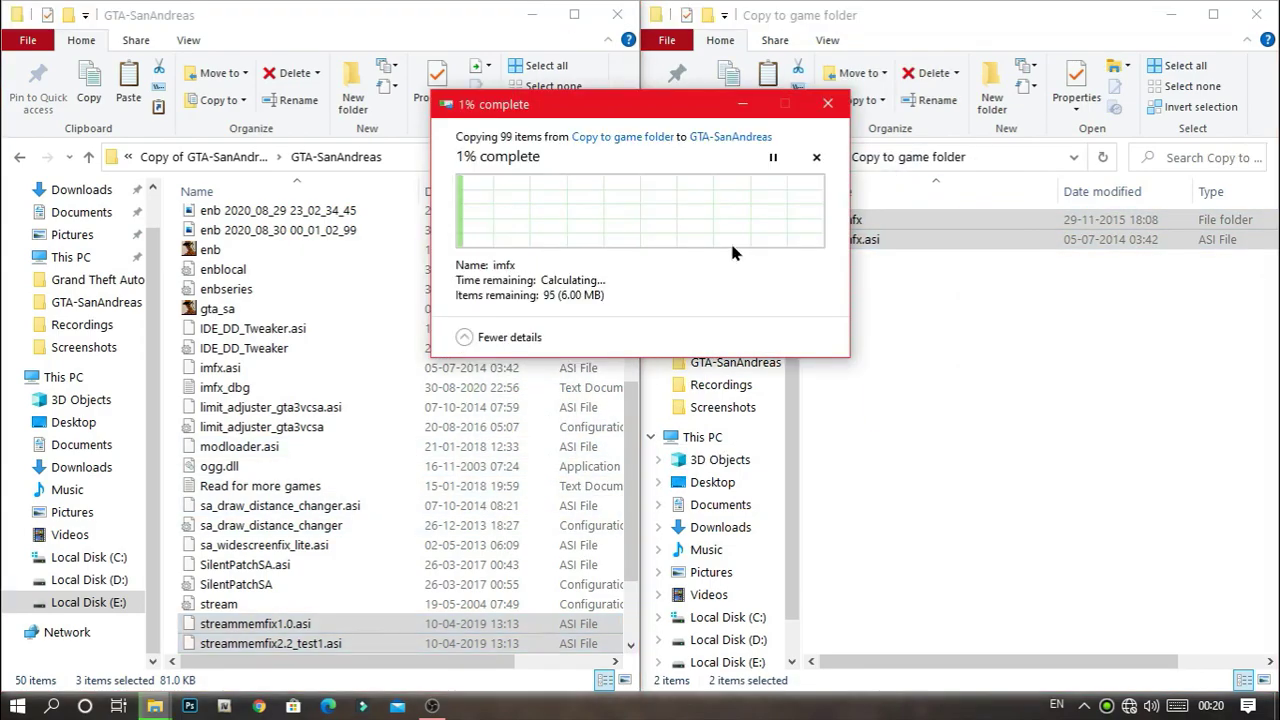
click(689, 205)
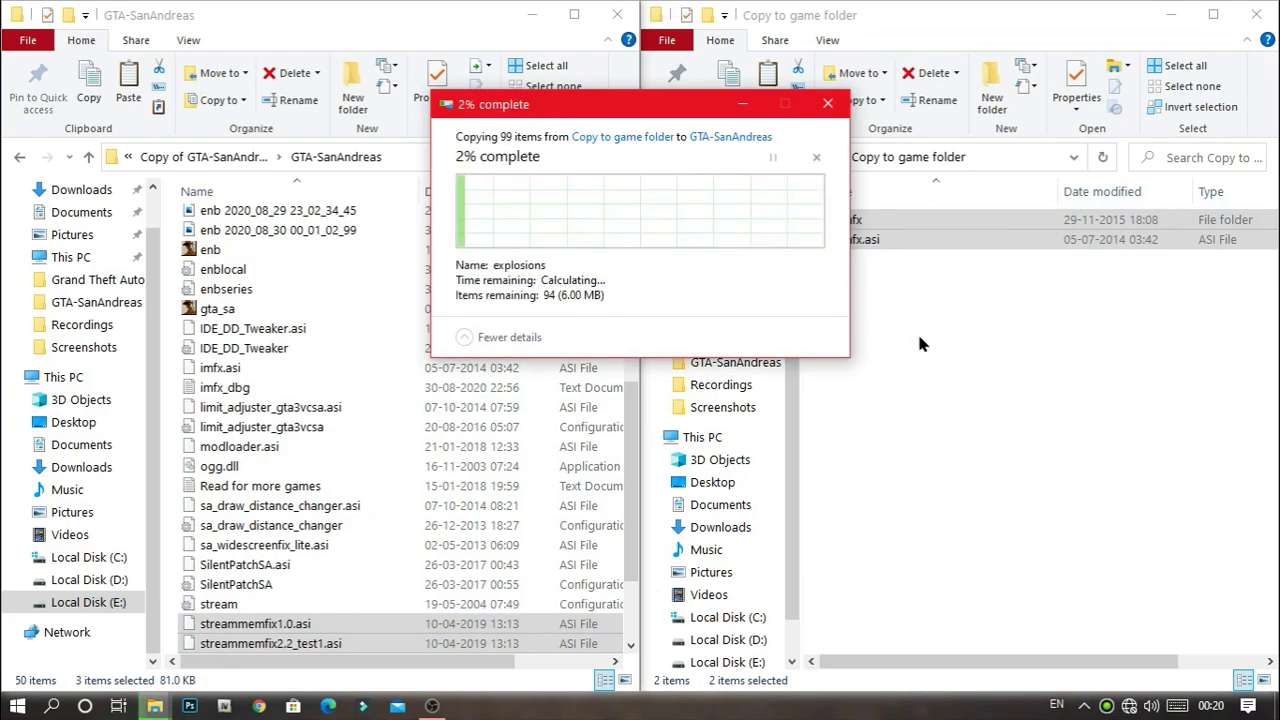
Step: Copy all four files from the rzl trainer's copy to cleo folder into the game's cleo folder, replacing existing files
click(1000, 384)
key(alt+Up)
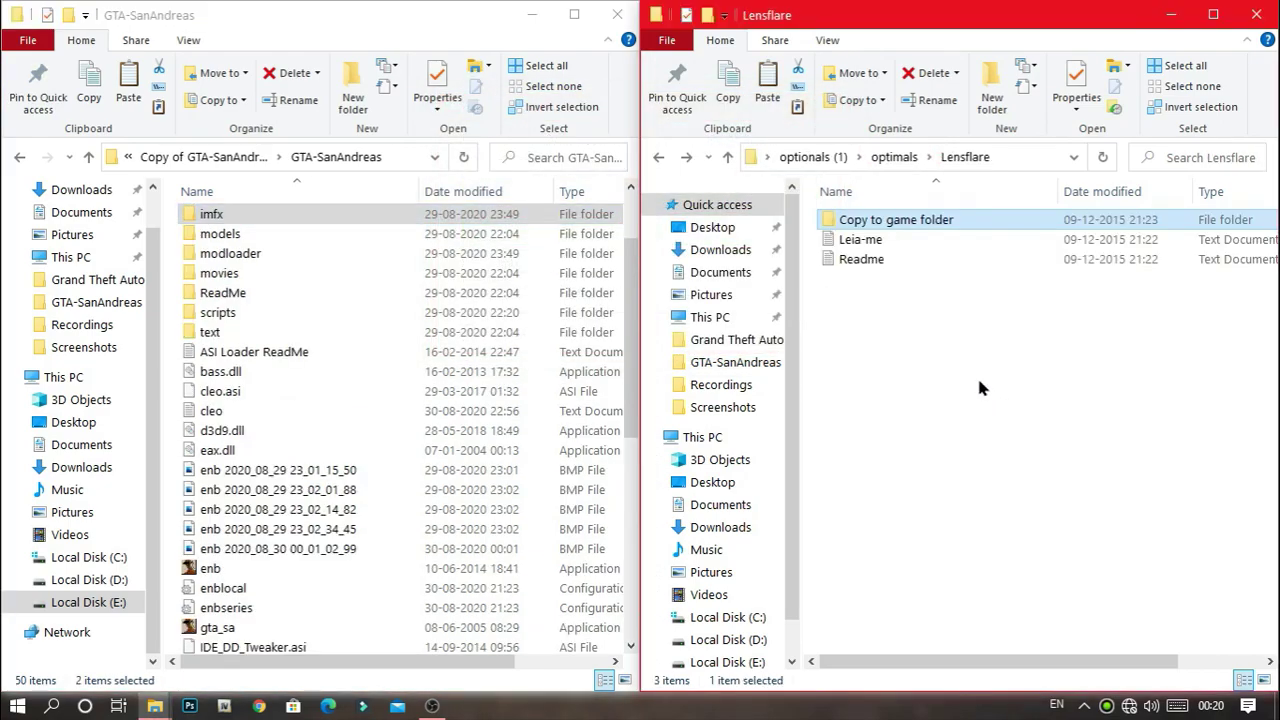
key(alt+Up)
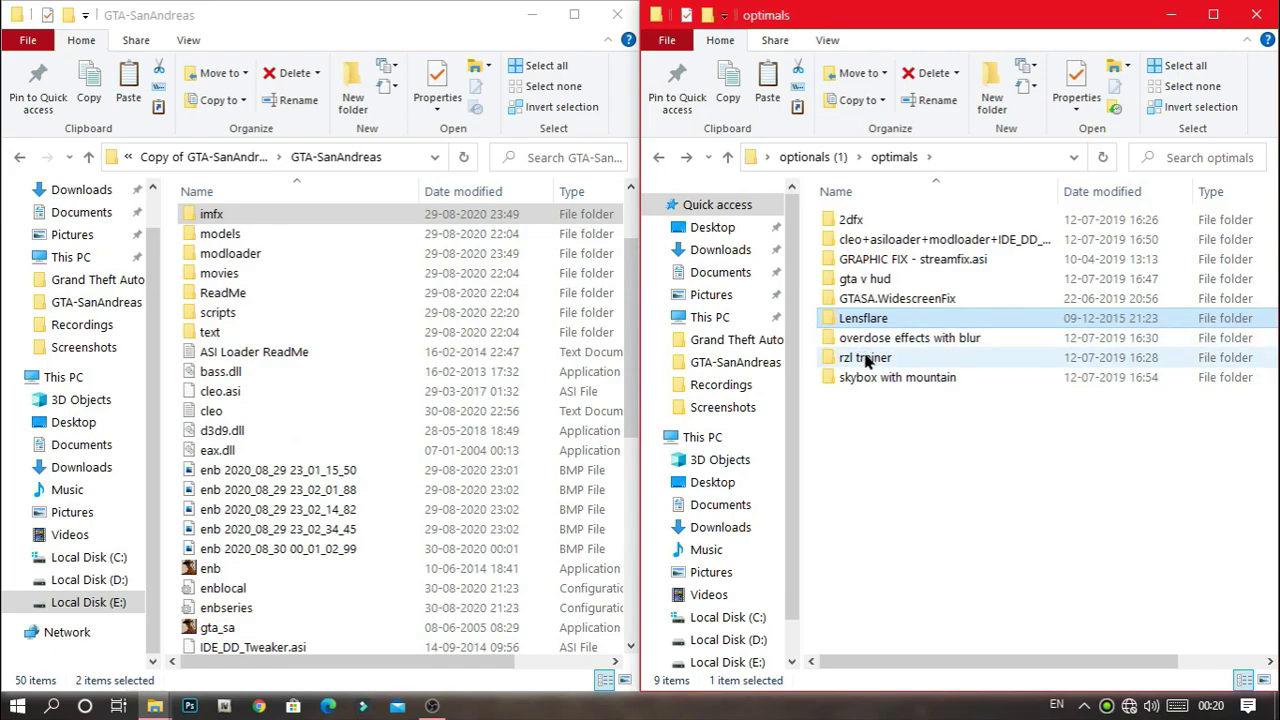
double_click(855, 357)
scroll(315, 330, up, 2)
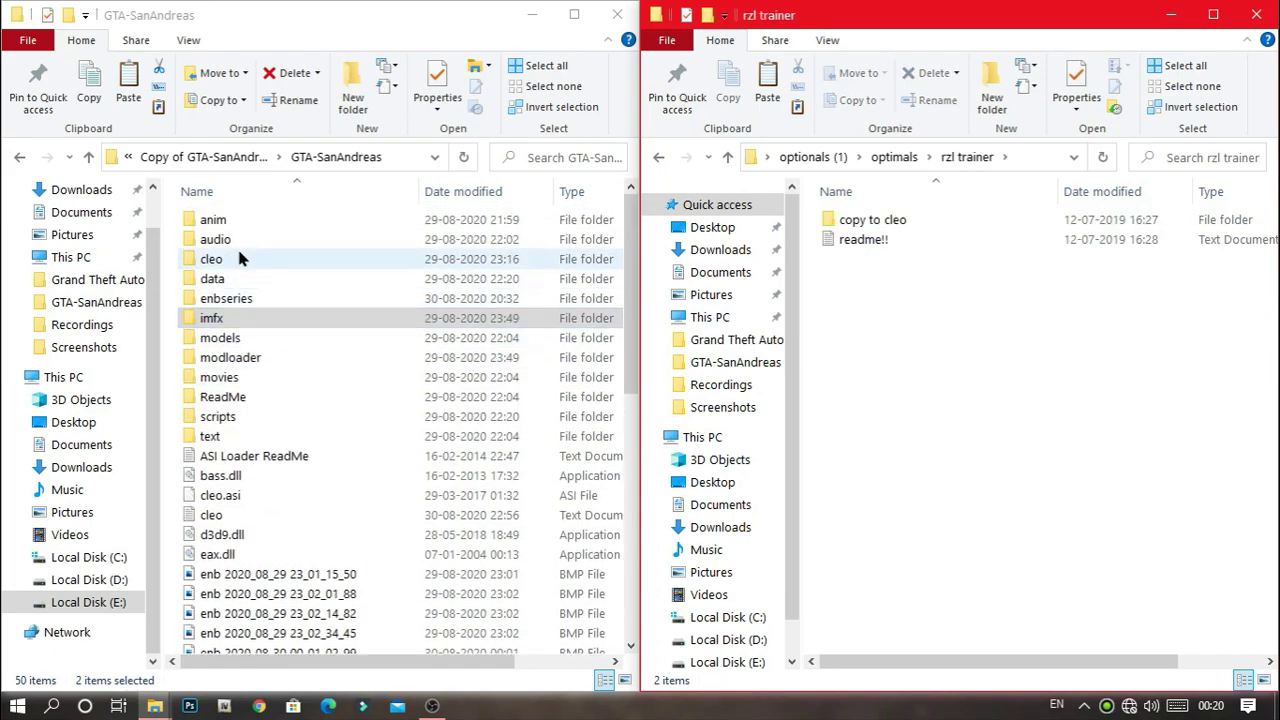
click(240, 258)
double_click(239, 258)
double_click(862, 220)
drag(905, 362, 468, 573)
click(541, 210)
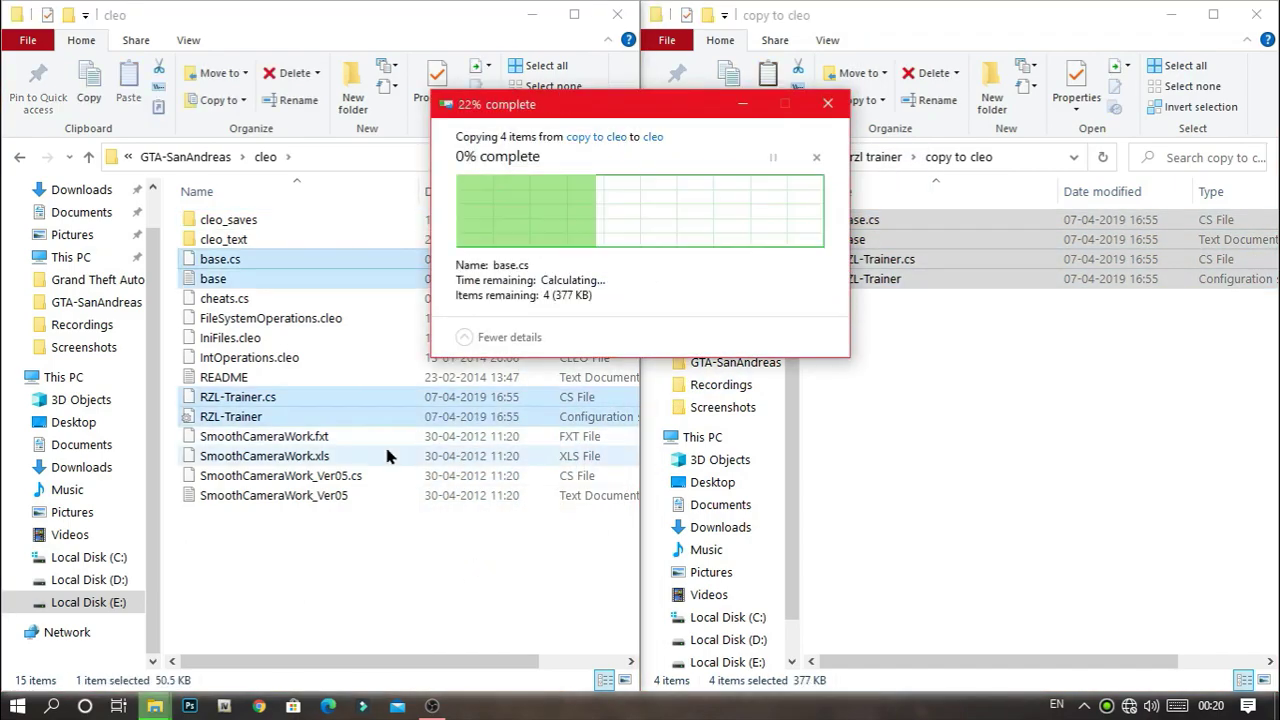
Step: Copy only the scripts folder from GTASA.WidescreenFix into GTA-SanAndreas, leaving out vorbisFile.dll and replacing existing files
key(alt+Left)
click(1065, 459)
key(alt+Left)
key(alt+Left)
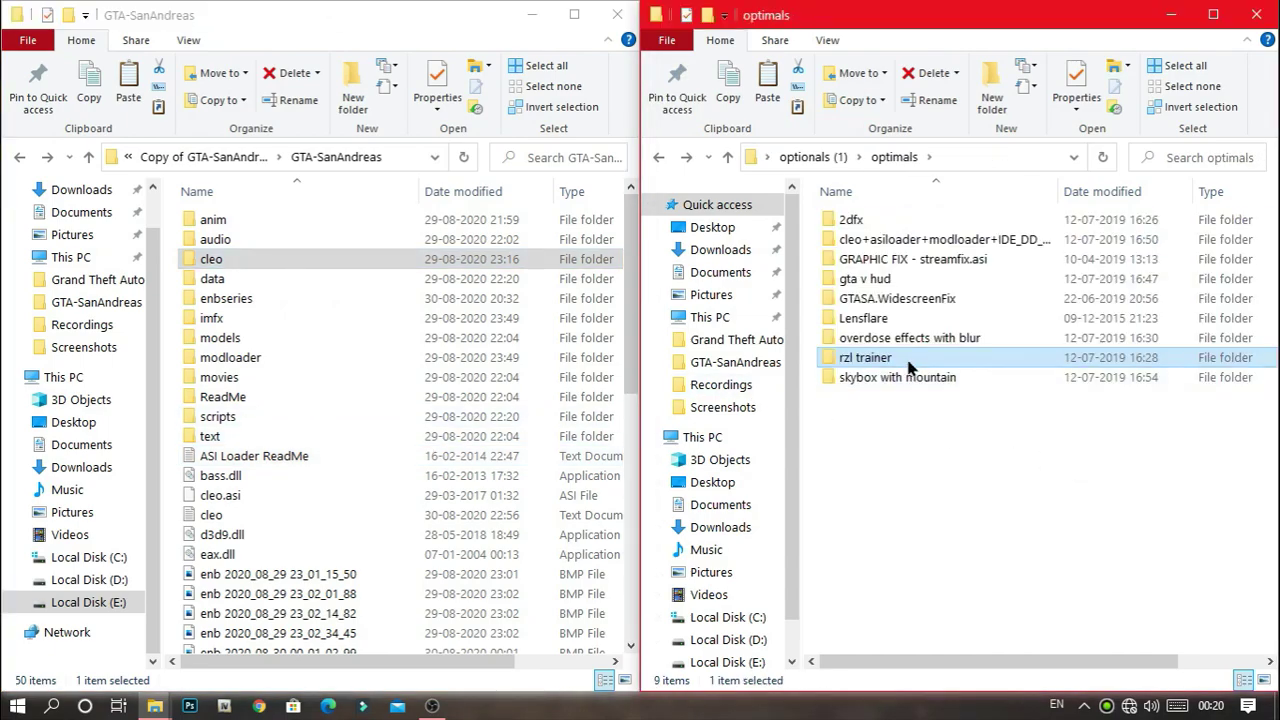
double_click(918, 302)
drag(912, 310, 480, 540)
ctrl+click(893, 243)
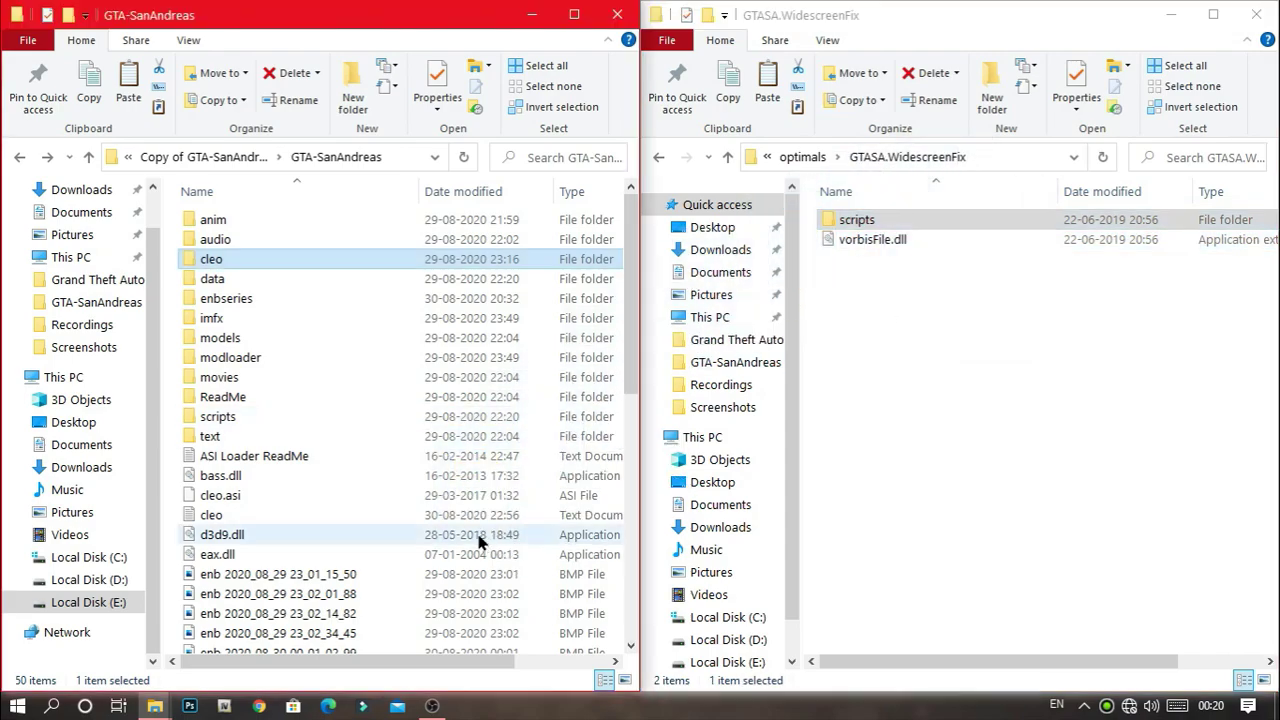
click(676, 204)
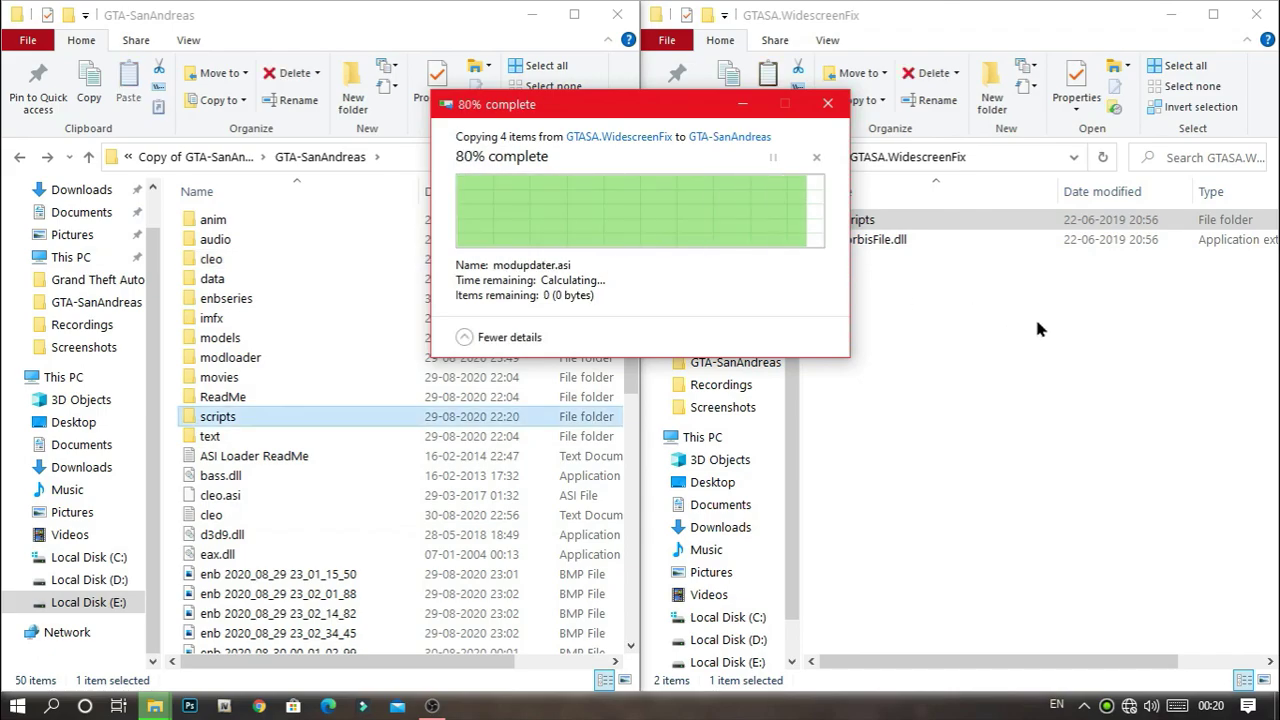
Step: Return to the optimals folder, close its window and minimize the GTA-SanAndreas window
click(1093, 374)
key(BackSpace)
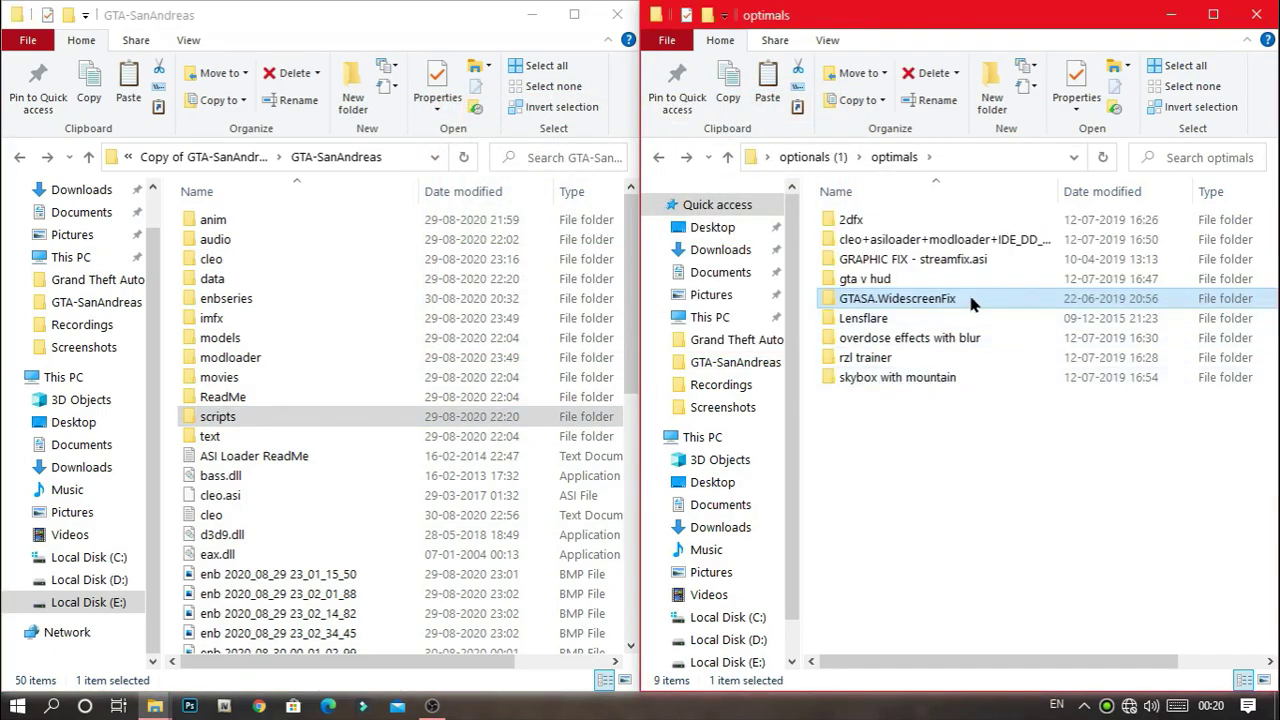
click(1262, 14)
click(532, 14)
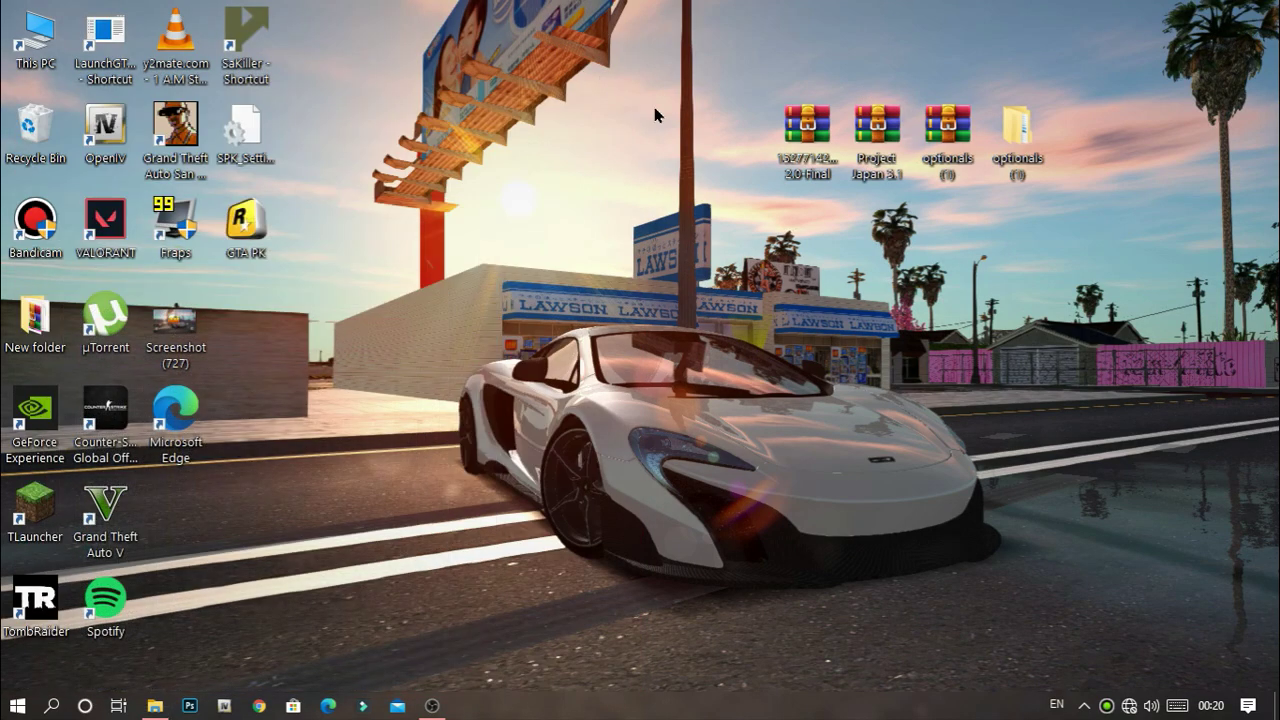
Step: Extract the Project Japan 3.1 archive into a desktop folder of the same name and place that folder beside optionals (1)
right_click(858, 137)
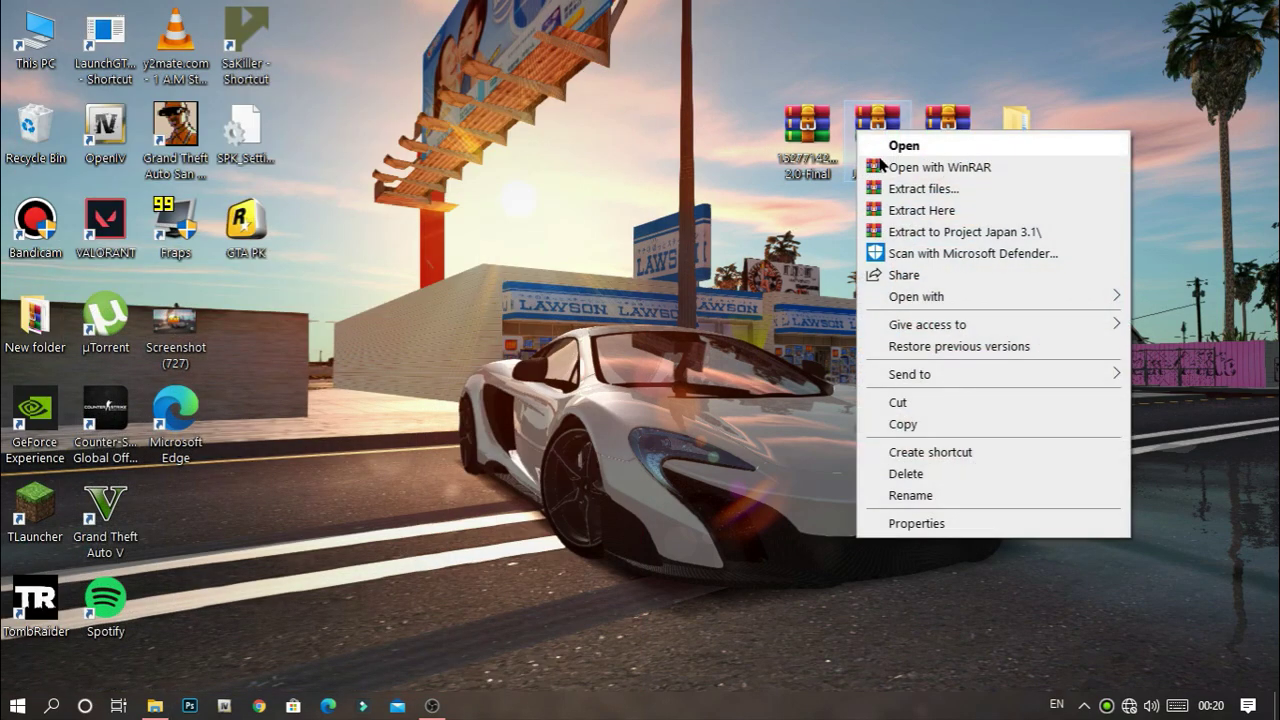
click(891, 177)
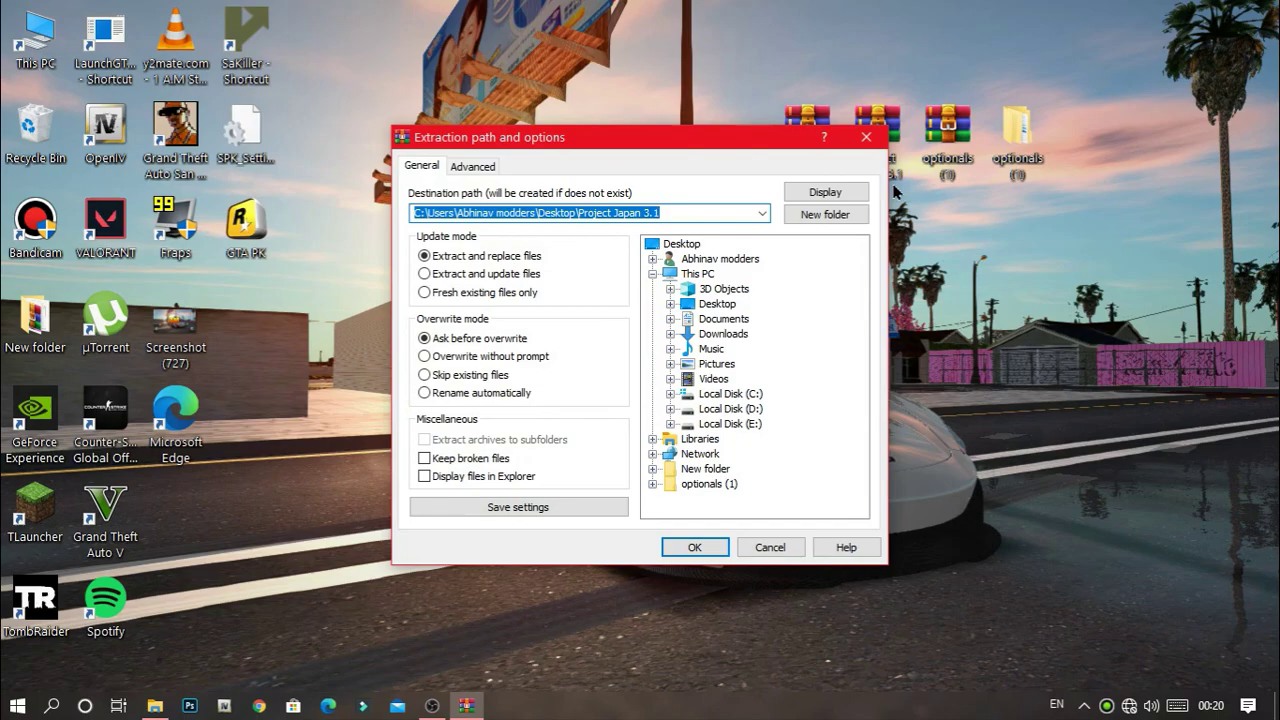
key(Return)
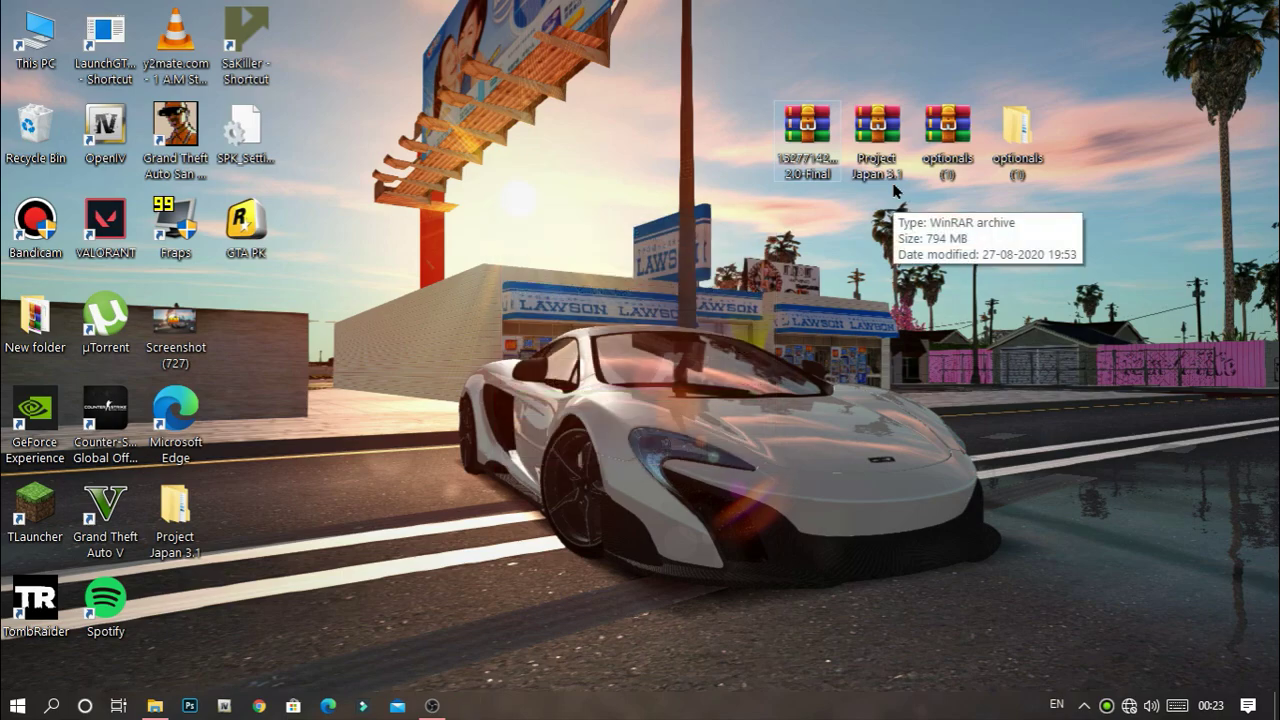
drag(175, 510, 739, 415)
drag(1022, 248, 1095, 110)
drag(749, 400, 798, 360)
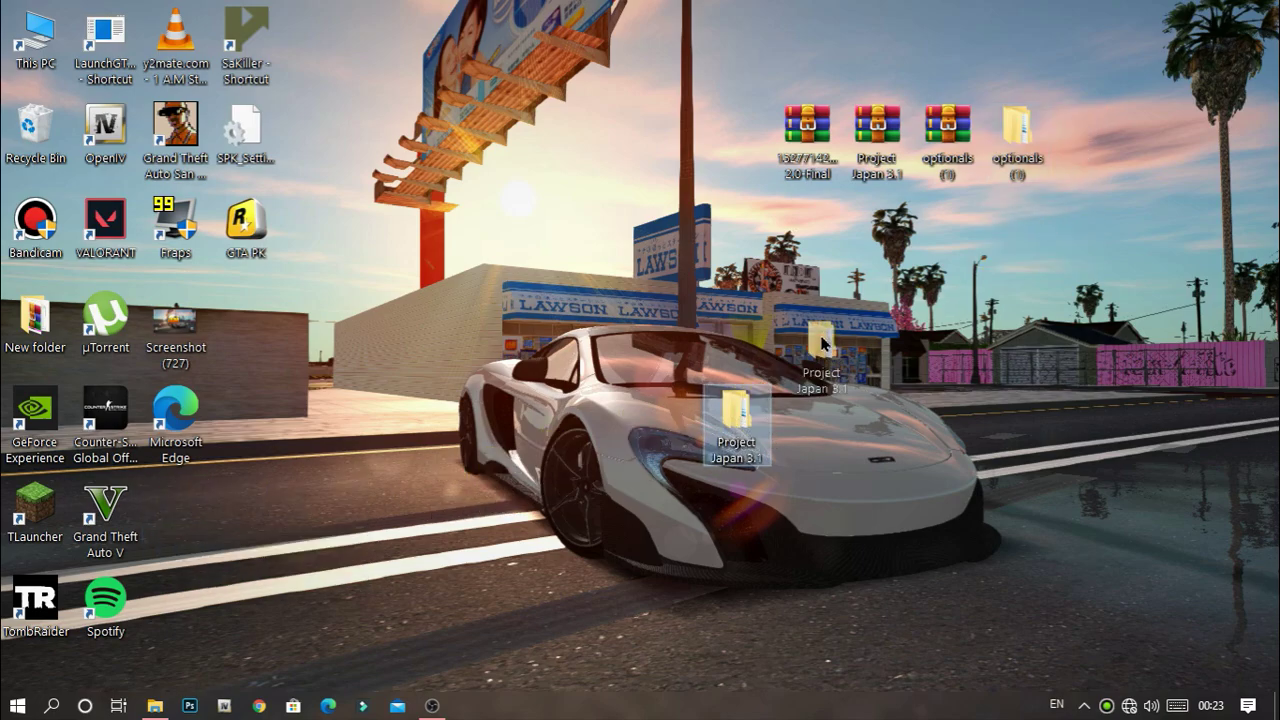
drag(1065, 162, 1074, 130)
Step: Open the inner Project Japan 3.1 folder side by side with GTA-SanAndreas and look into the game's modloader folder
double_click(1076, 128)
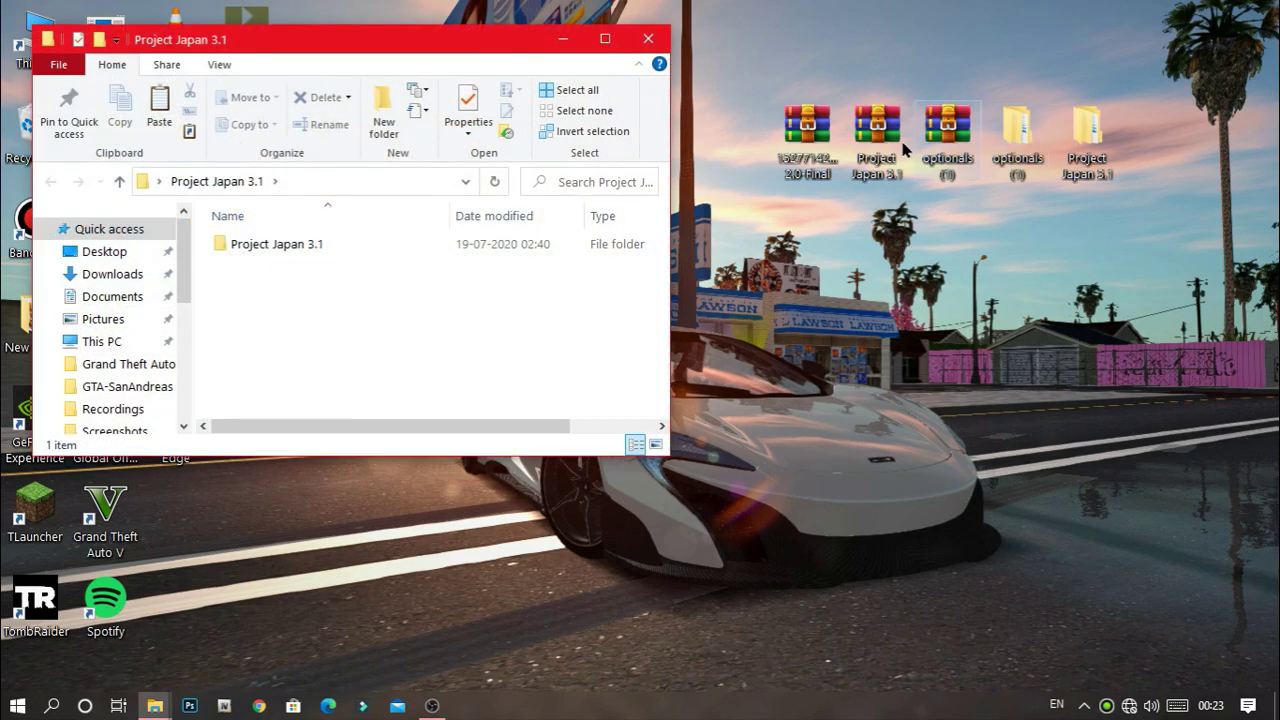
drag(498, 43, 1275, 86)
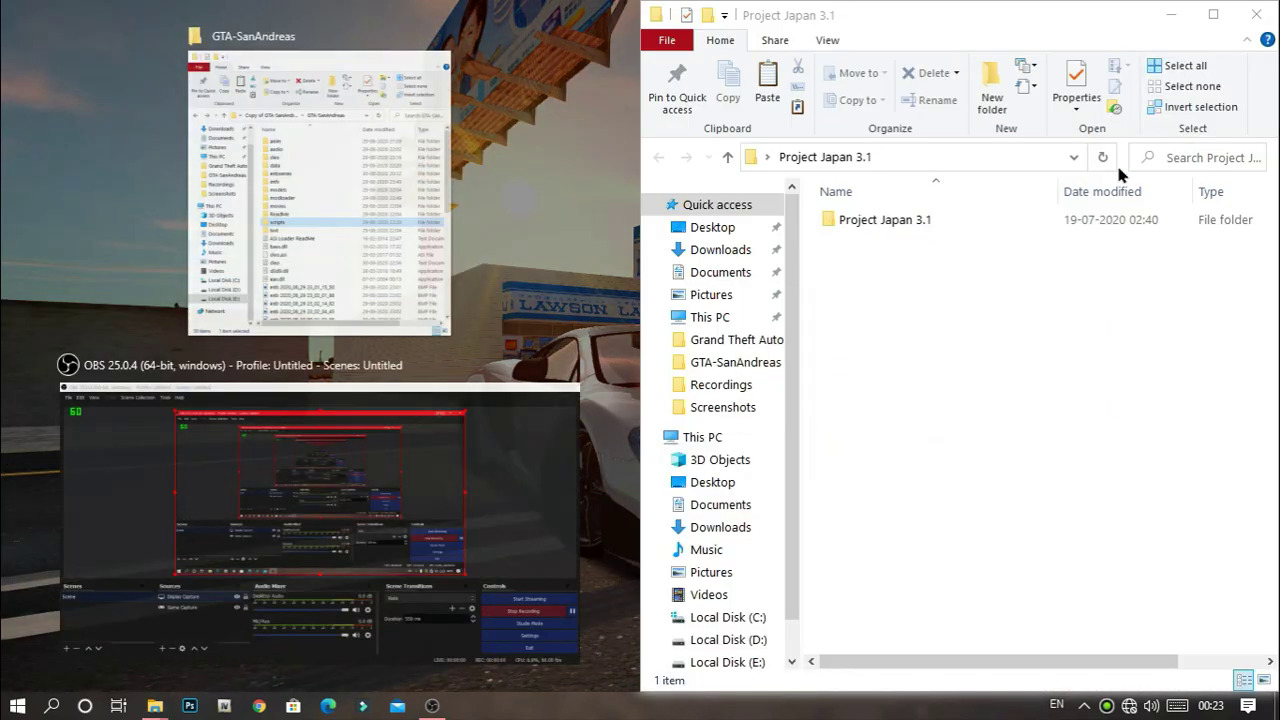
click(384, 150)
double_click(977, 230)
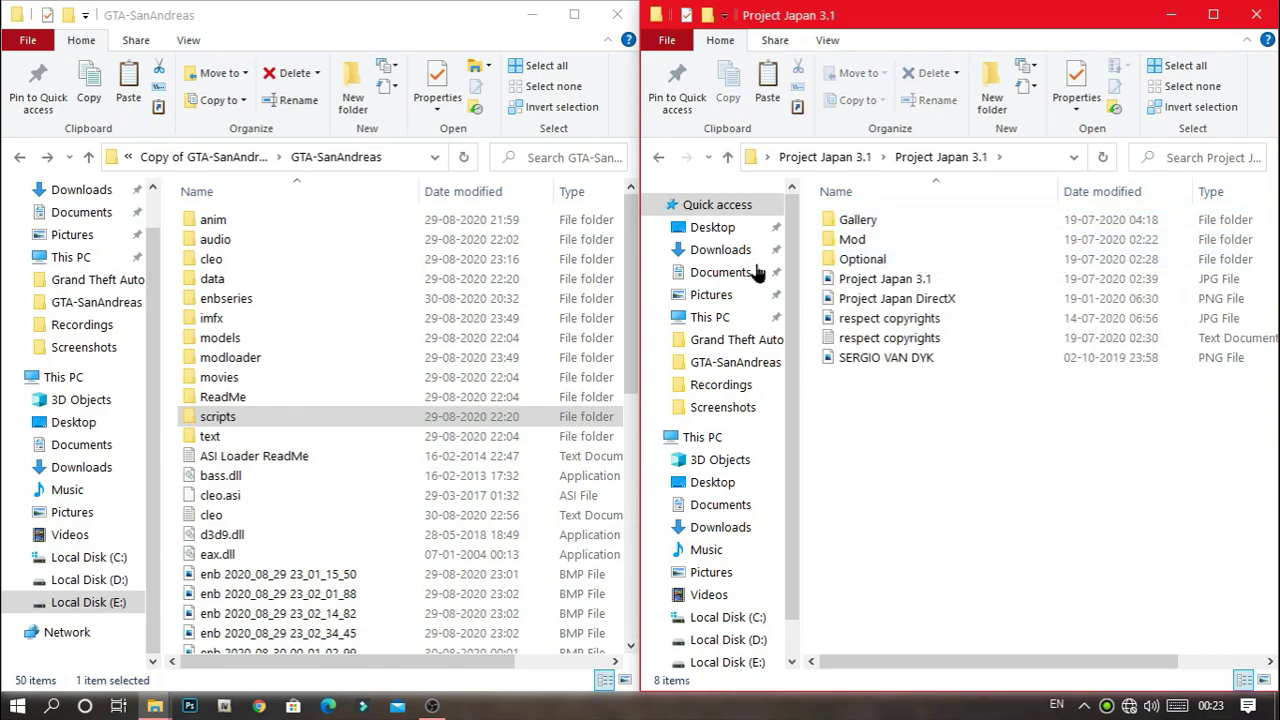
click(375, 360)
double_click(375, 360)
key(BackSpace)
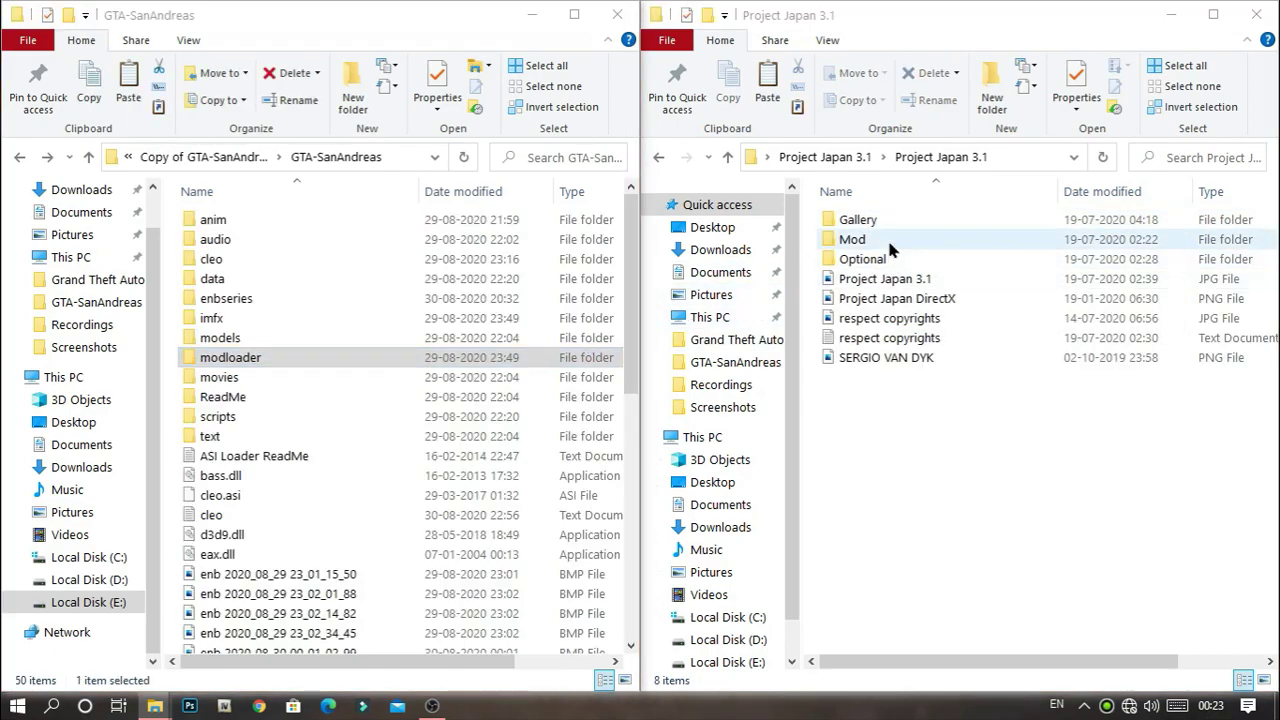
Step: Copy the CLEO, models and Modloader folders from Mod's GTA San Andreas folder into GTA-SanAndreas, cancelling the copy at the overlong path
double_click(886, 238)
double_click(886, 224)
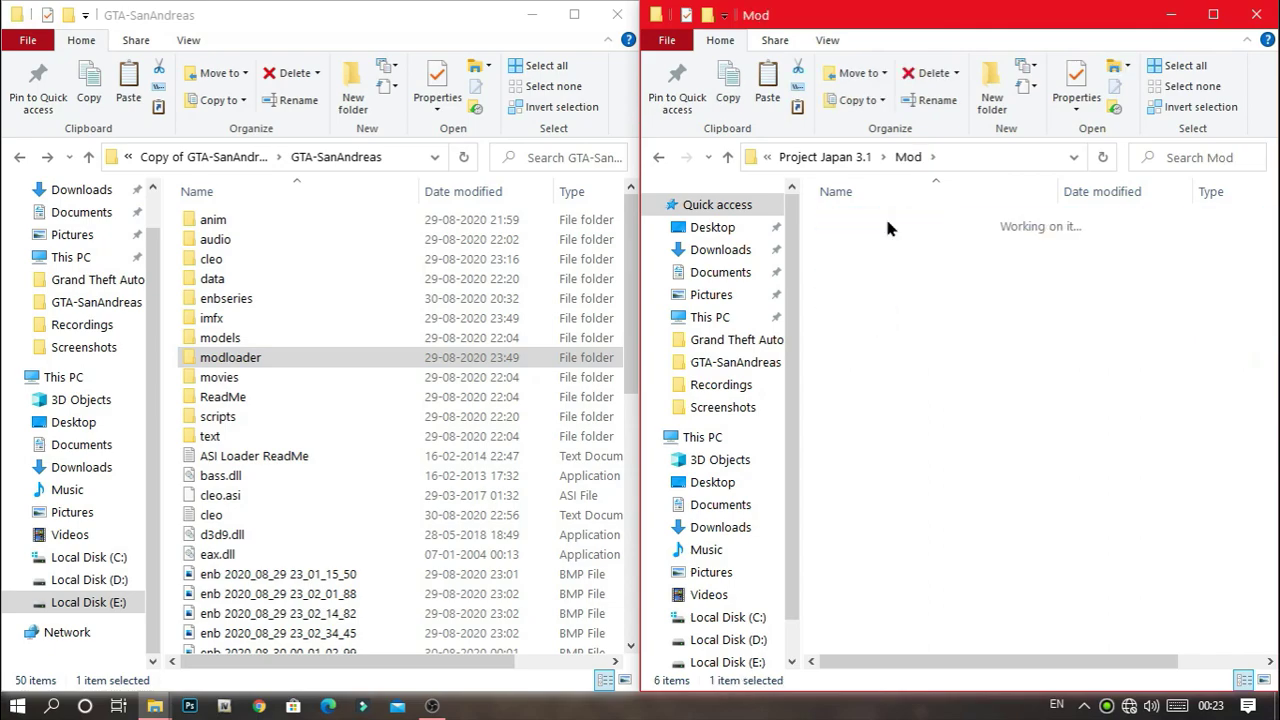
drag(891, 436, 903, 406)
click(872, 261)
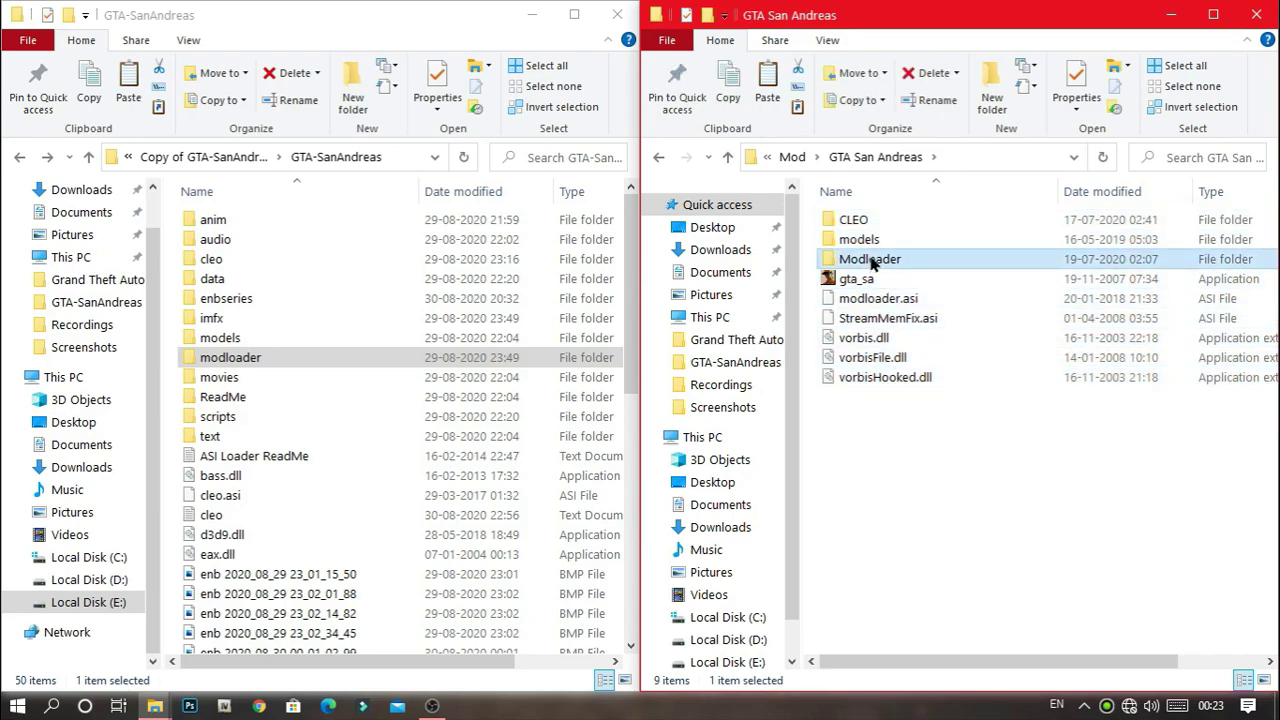
ctrl+click(951, 241)
ctrl+click(939, 221)
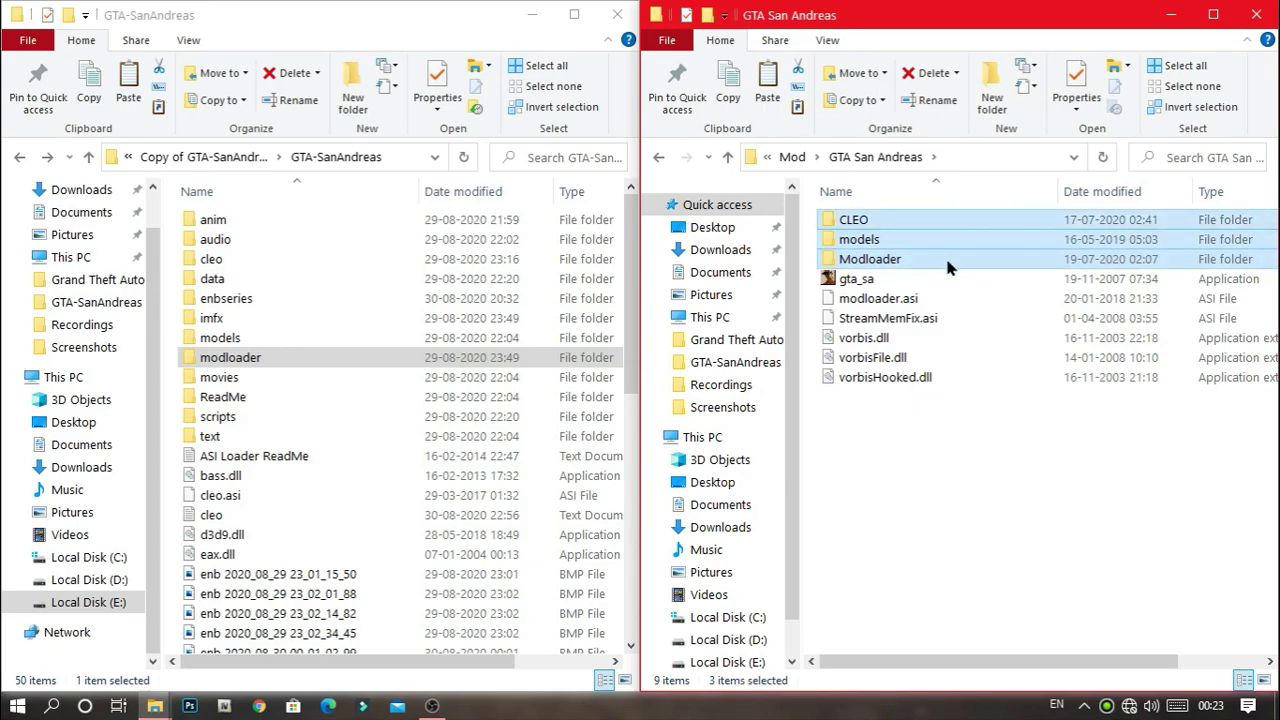
drag(975, 234, 468, 533)
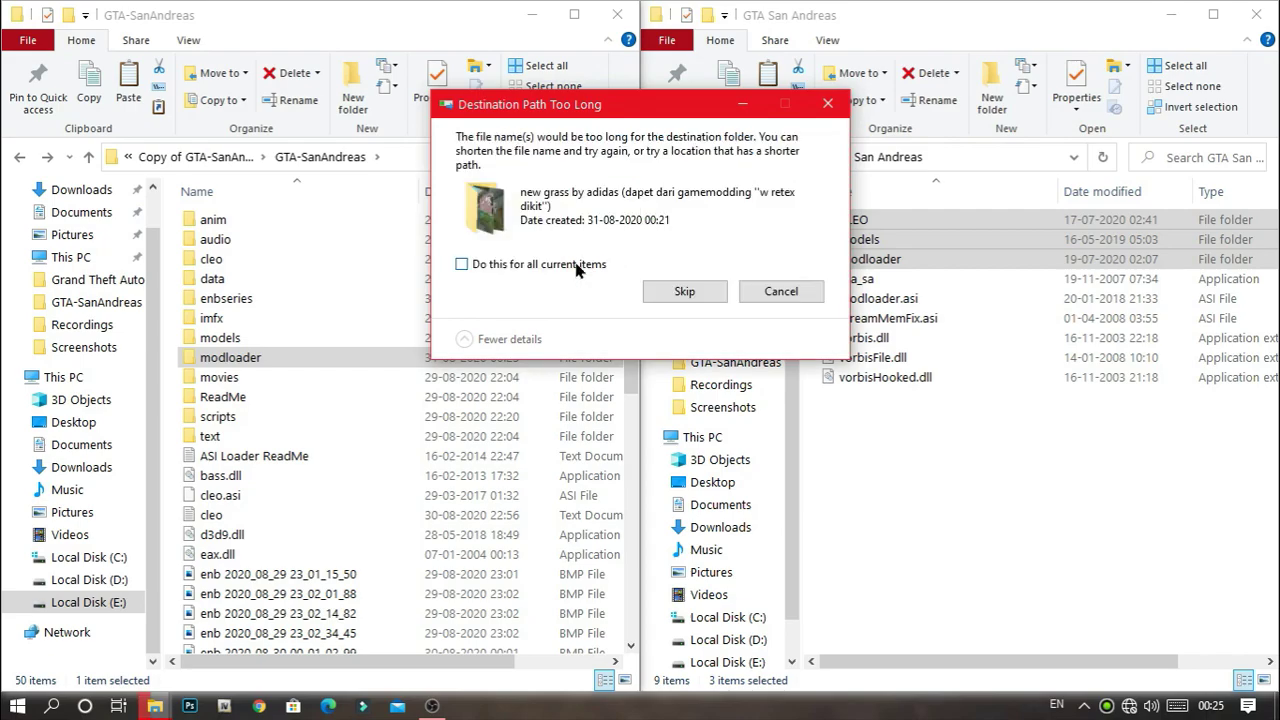
click(772, 292)
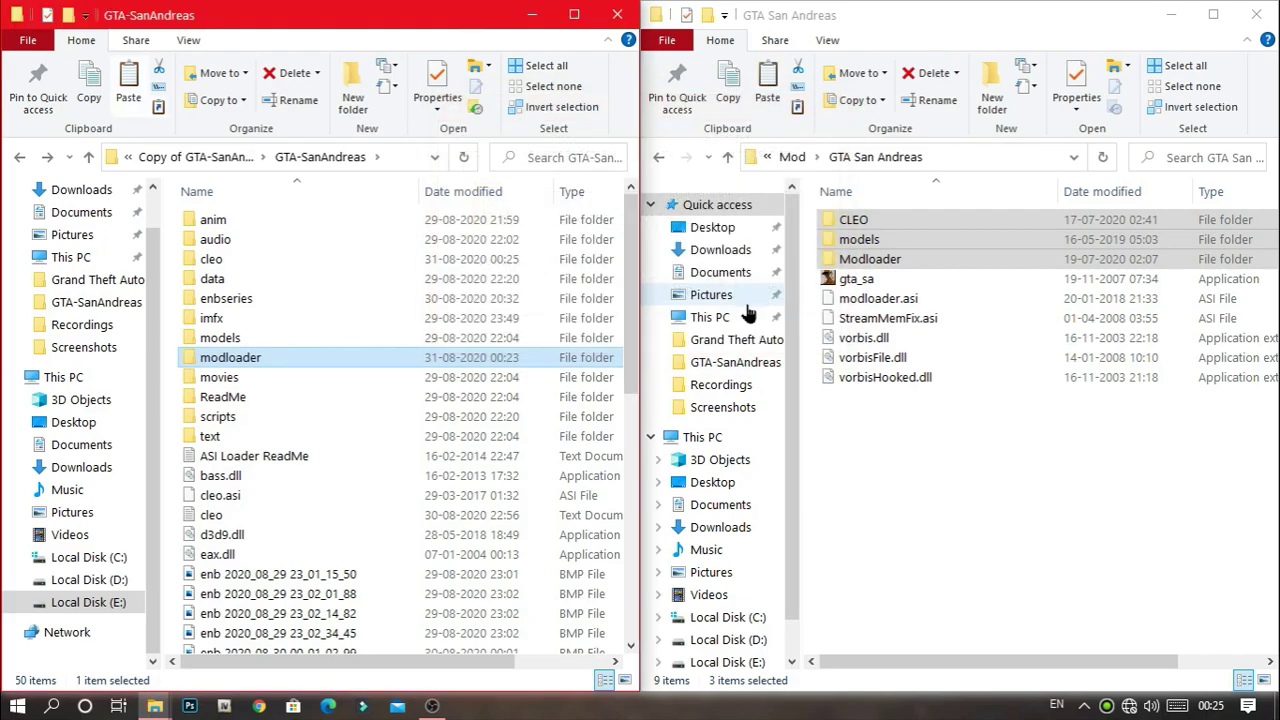
Step: Check the contents of the game's modloader folder and go back to the inner Project Japan 3.1 folder
double_click(515, 358)
key(alt+Left)
click(992, 462)
key(alt+Left)
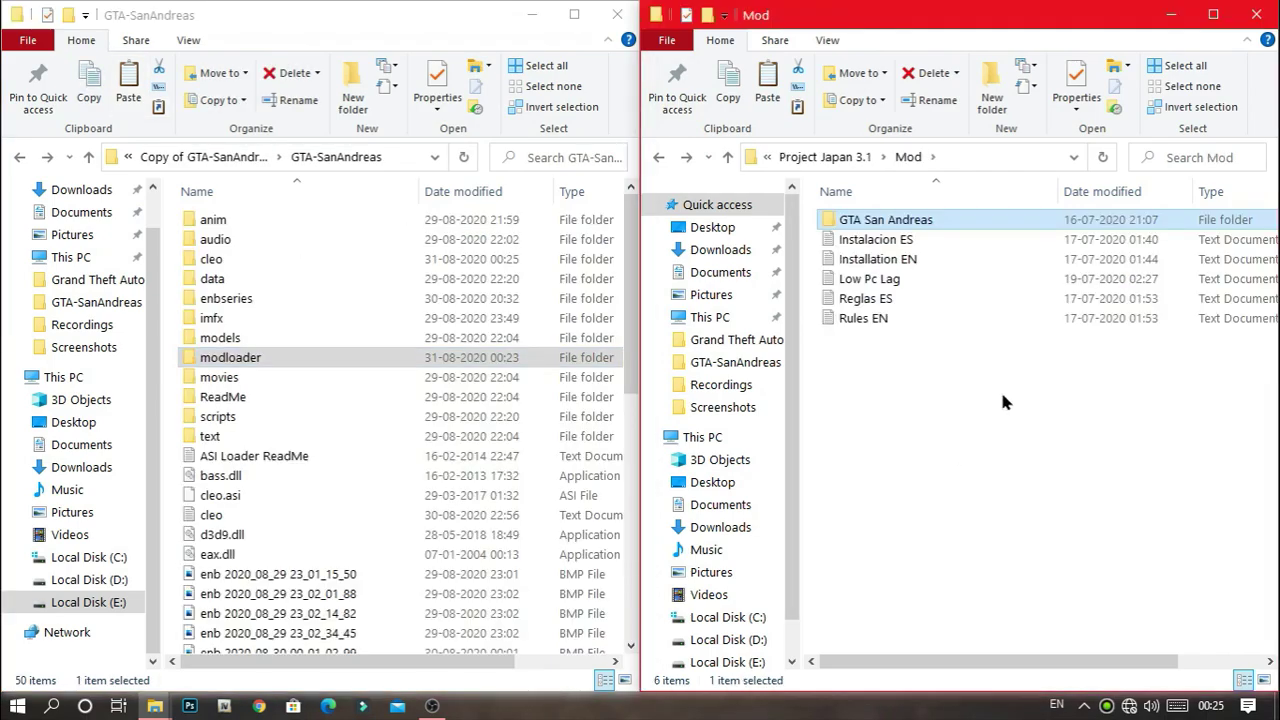
key(alt+Left)
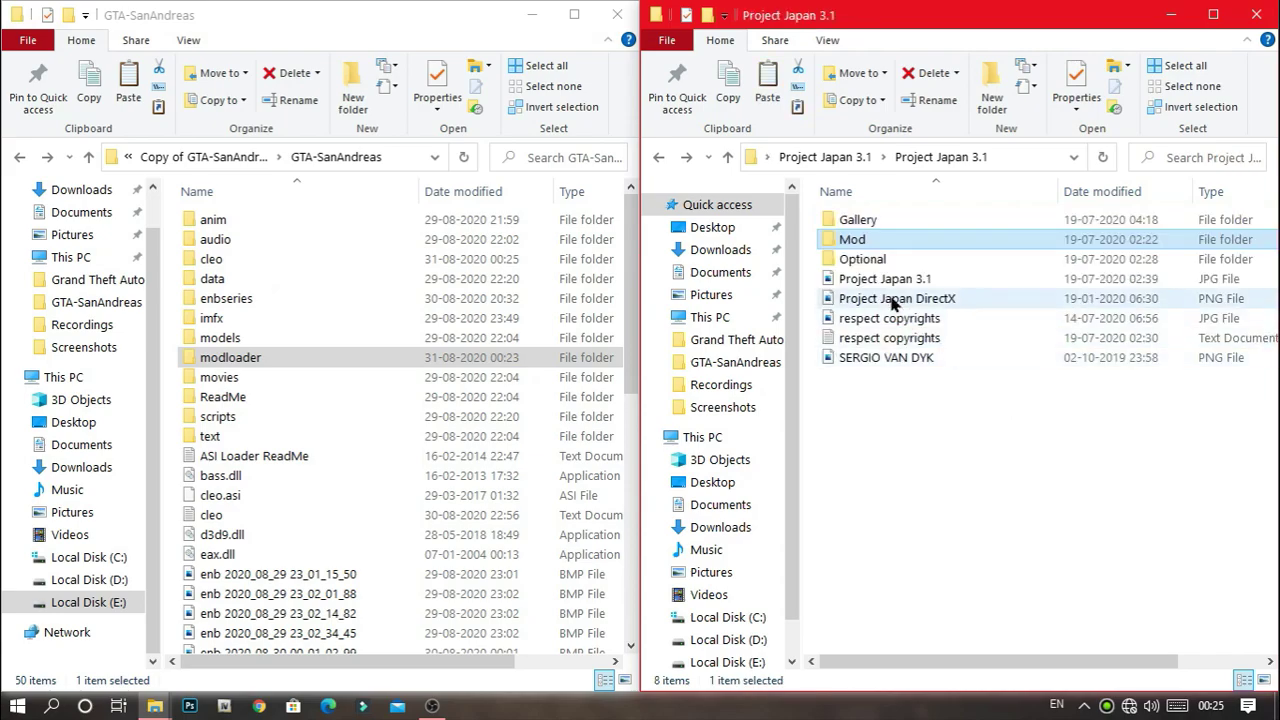
double_click(868, 244)
key(alt+Left)
click(877, 262)
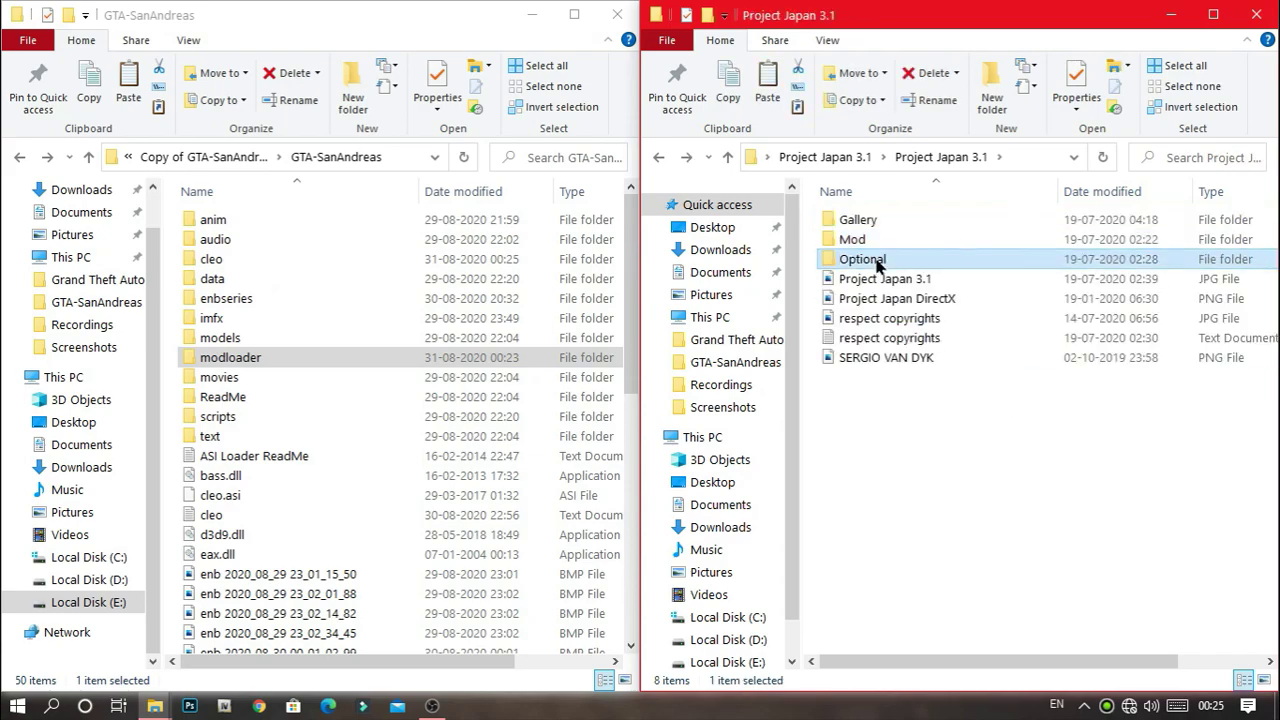
Step: Copy the CLEO and models folders from Optional's Anime Menu and Loadscreen package into GTA-SanAndreas, replacing existing files
double_click(877, 262)
double_click(884, 224)
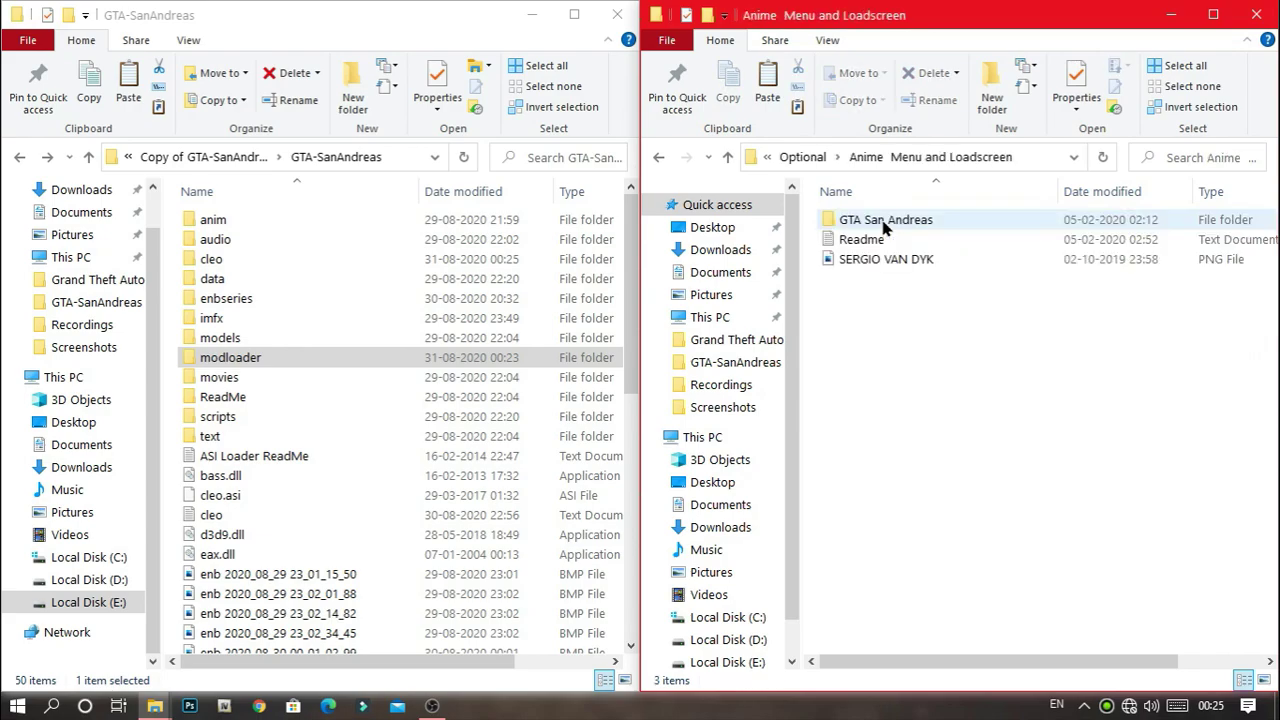
double_click(892, 219)
click(891, 242)
drag(890, 240, 477, 531)
click(650, 207)
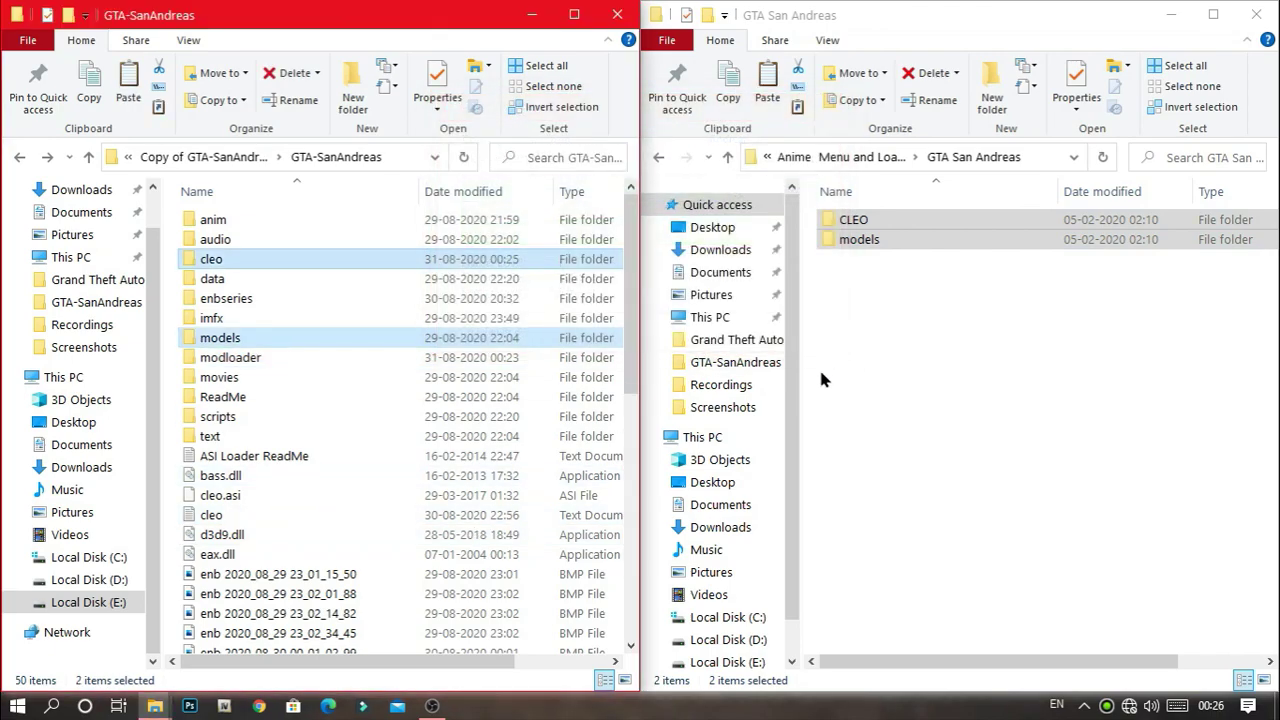
Step: Return to the Optional folder and open the GTA San Andreas User Files folder inside Anime Music
click(818, 366)
key(BackSpace)
key(BackSpace)
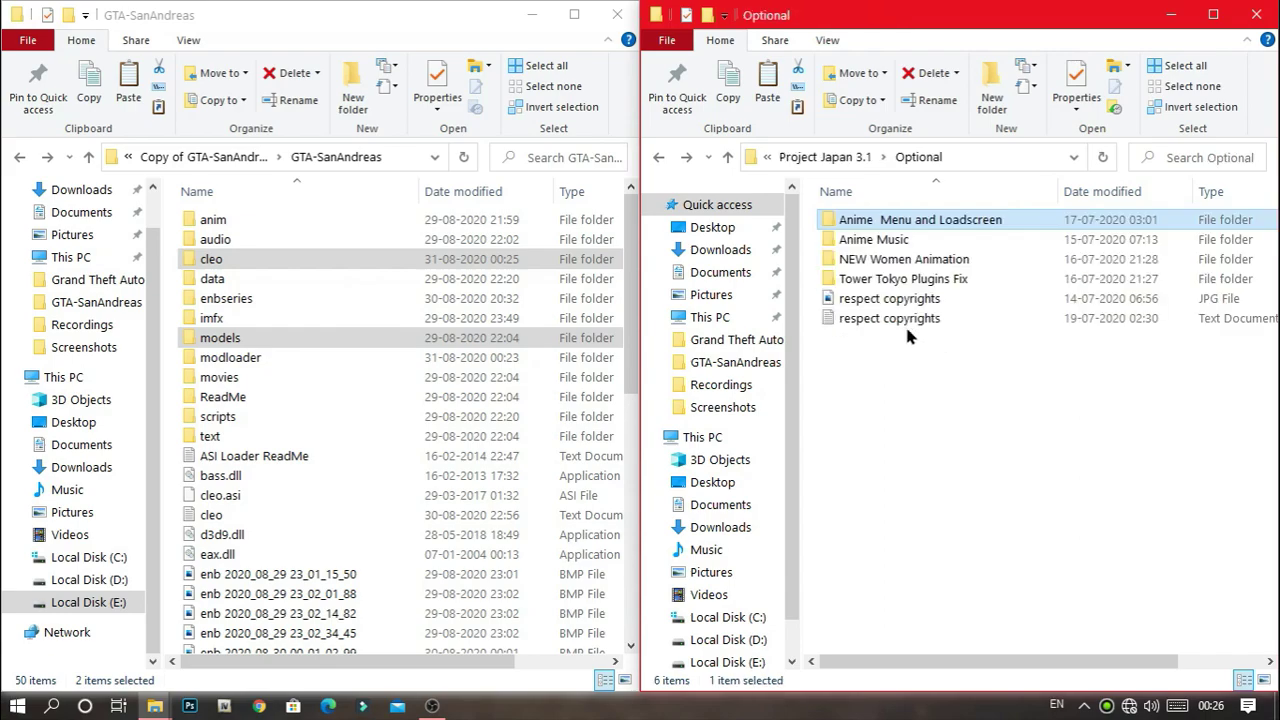
click(869, 245)
double_click(869, 243)
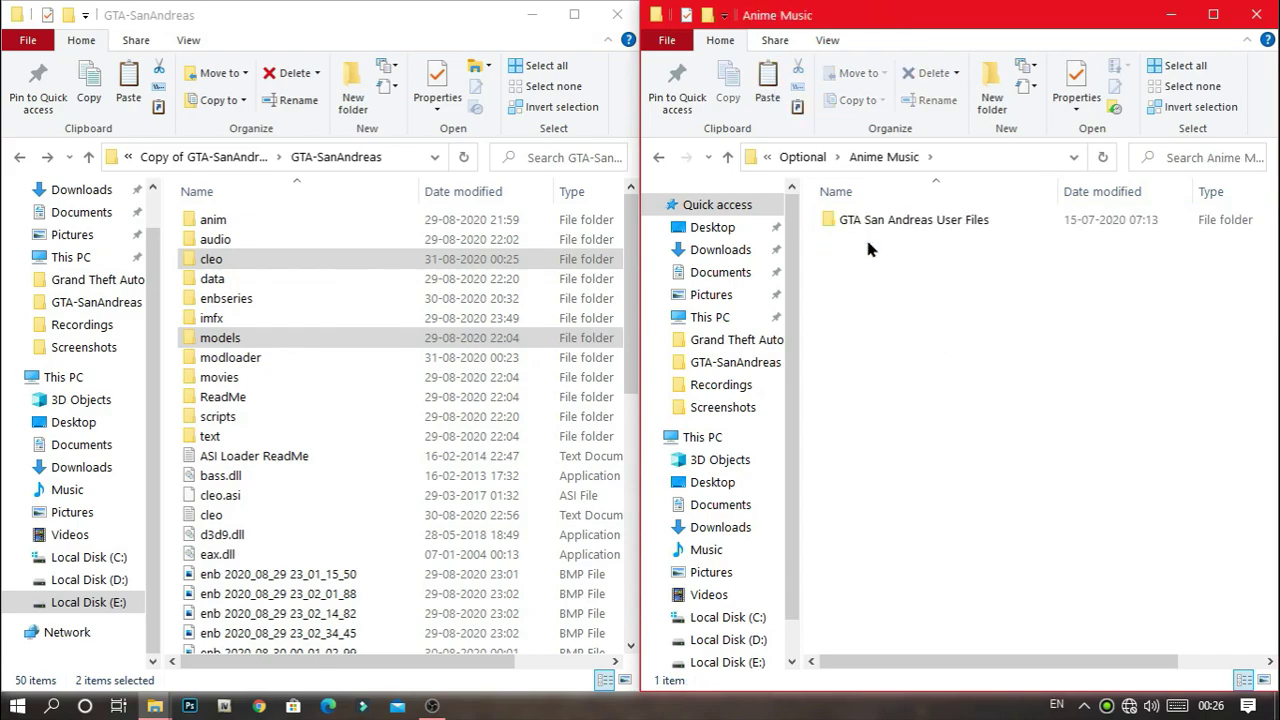
click(873, 220)
double_click(873, 220)
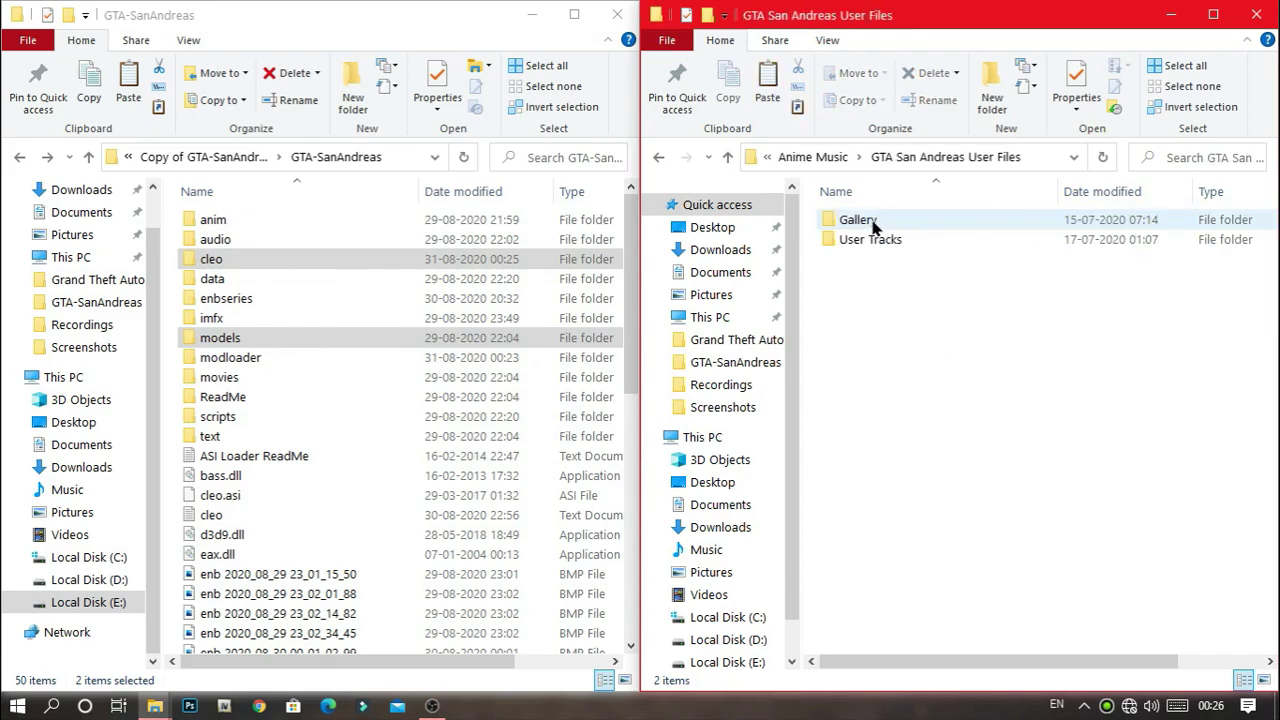
Step: Move the Gallery and User Tracks folders into GTA San Andreas User Files in Documents
scroll(50, 260, up, 1)
click(55, 273)
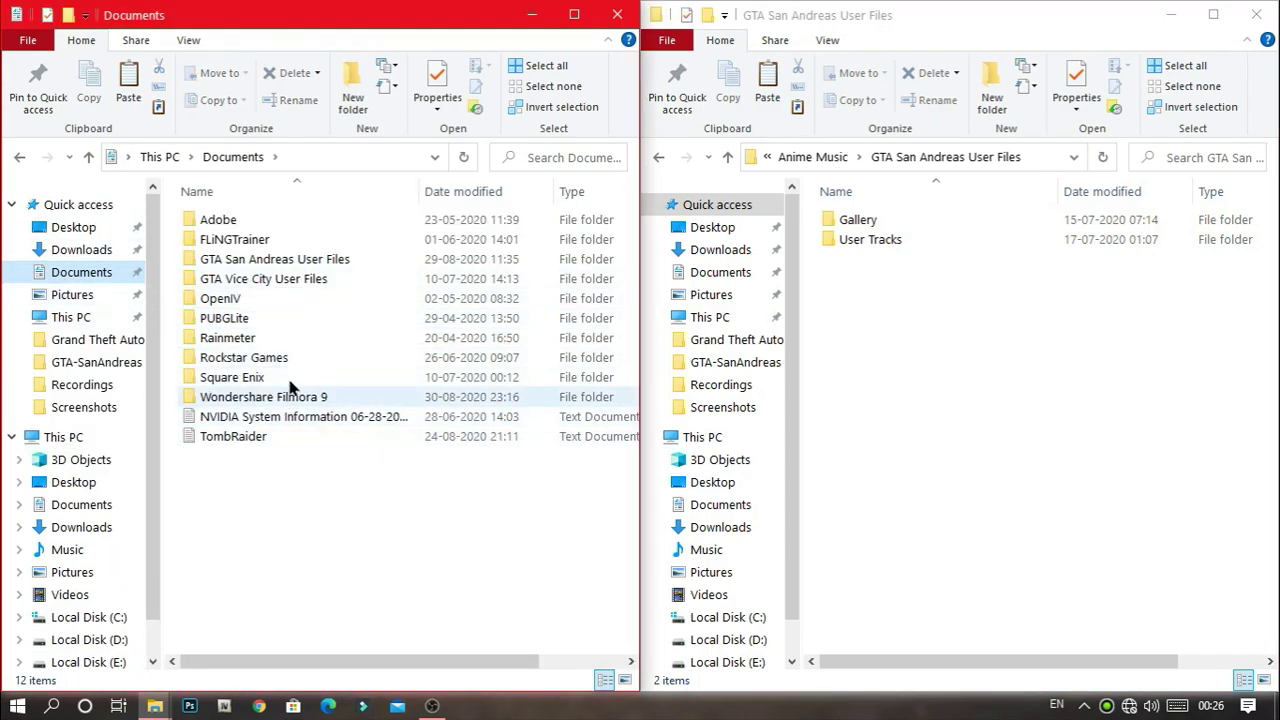
double_click(280, 259)
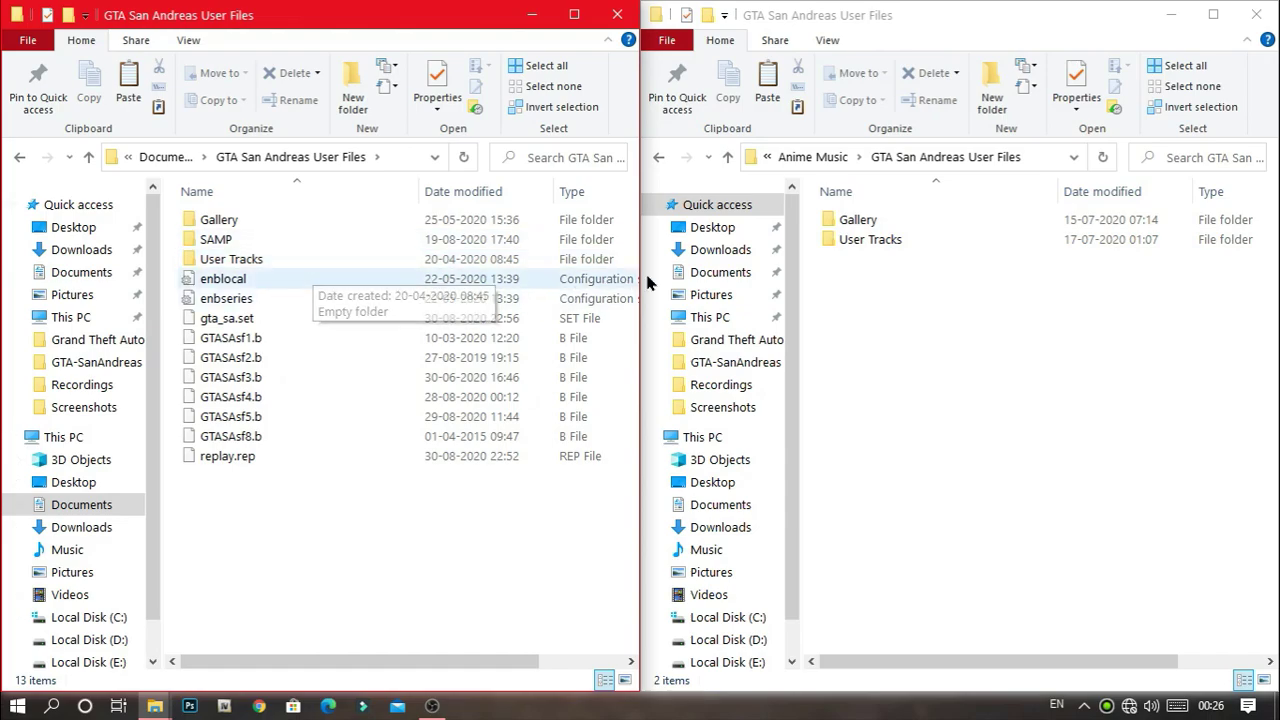
click(910, 315)
drag(910, 315, 578, 440)
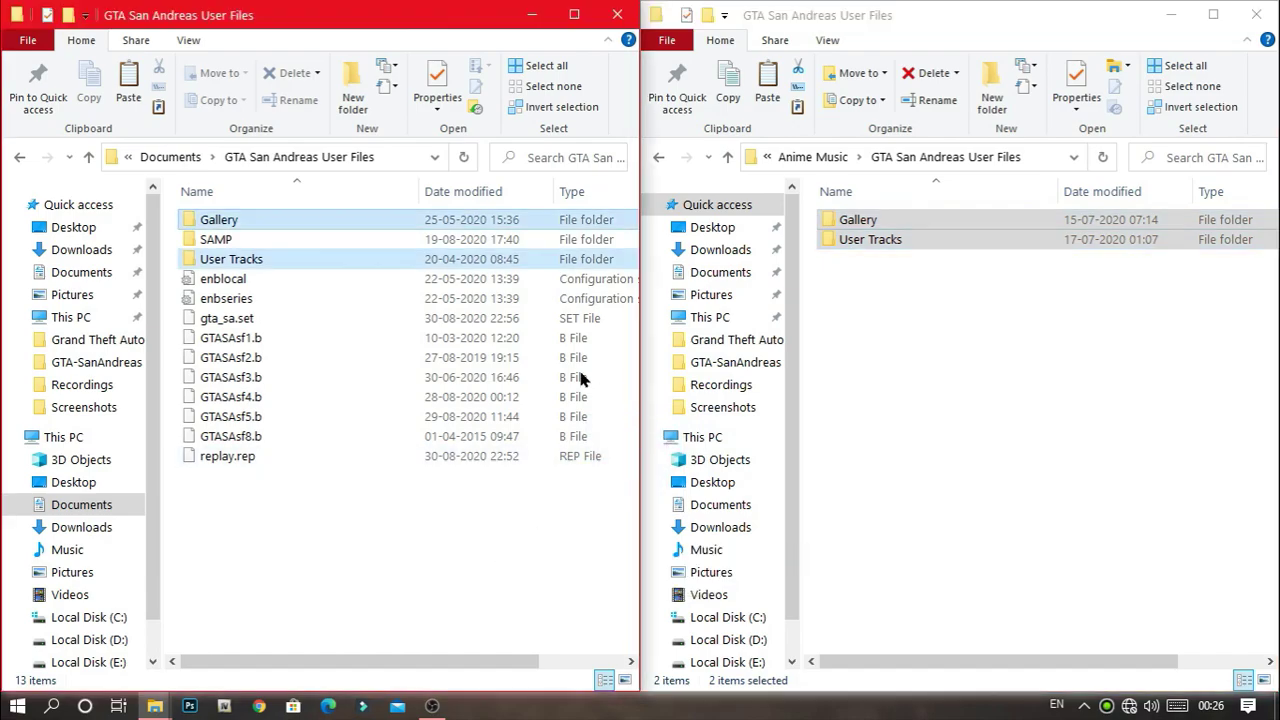
Step: Open the Copy of GTA-SanAndreas [ produnia.com ] folder under Grand Theft Auto San Andreas Mods on Local Disk (E:)
key(BackSpace)
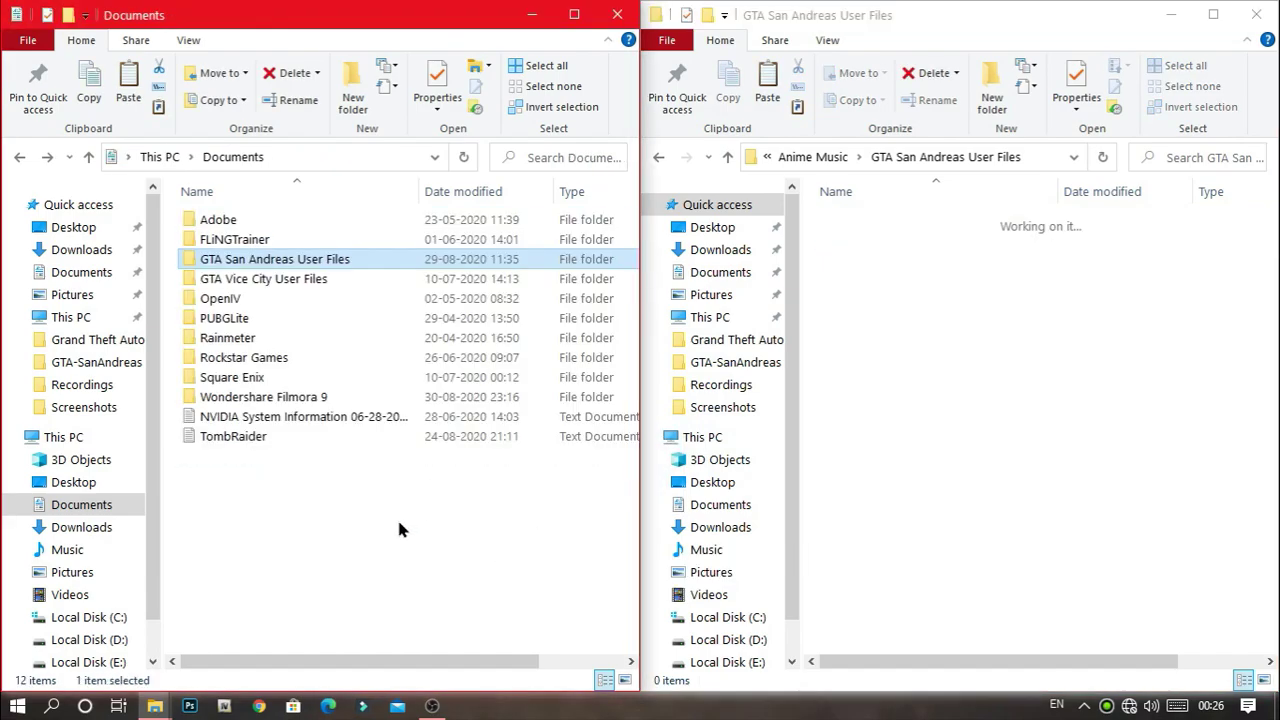
scroll(77, 645, down, 2)
click(82, 603)
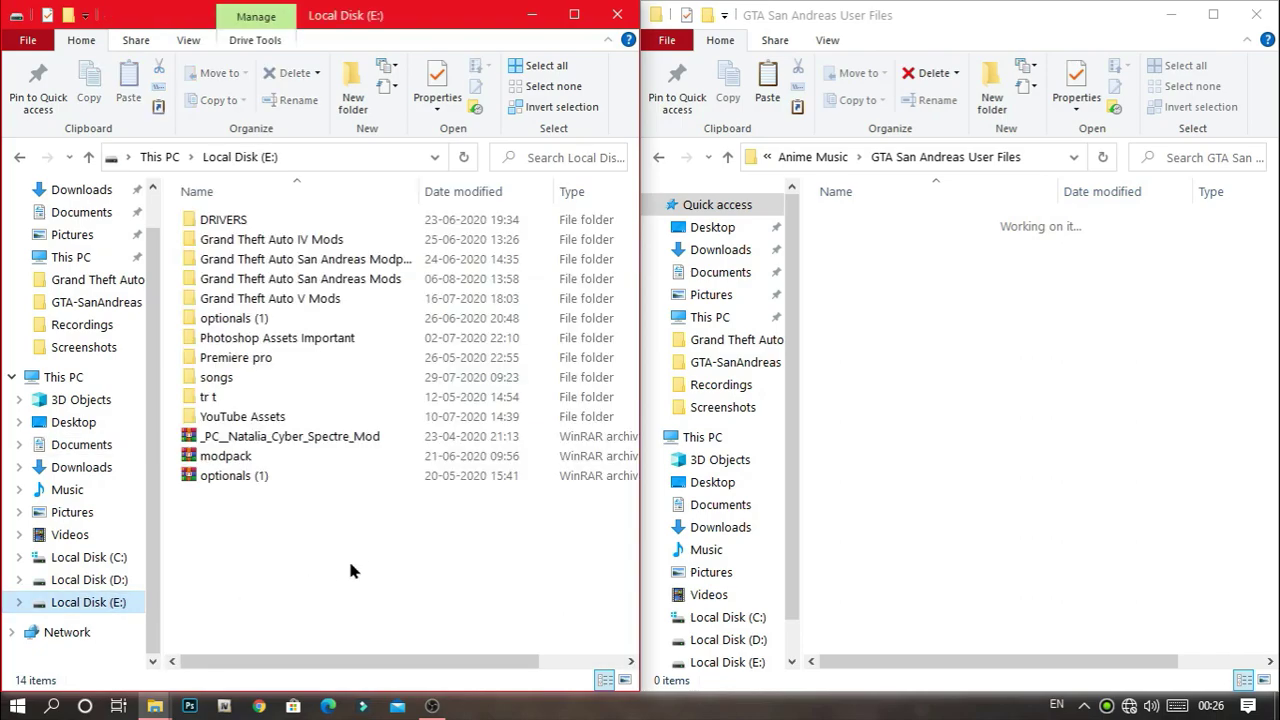
double_click(300, 278)
click(281, 241)
double_click(279, 240)
Step: Go back to the Optional folder, look through the NEW Women Animation package and return to Optional
click(1134, 442)
key(BackSpace)
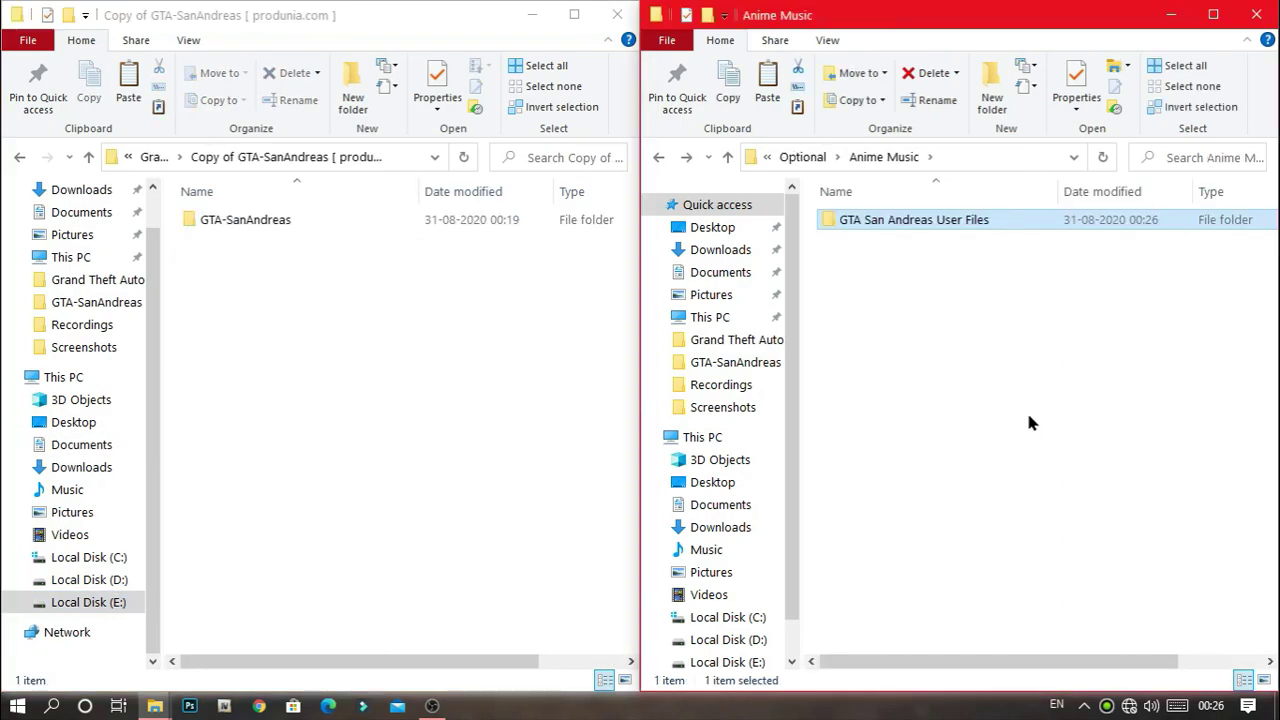
key(BackSpace)
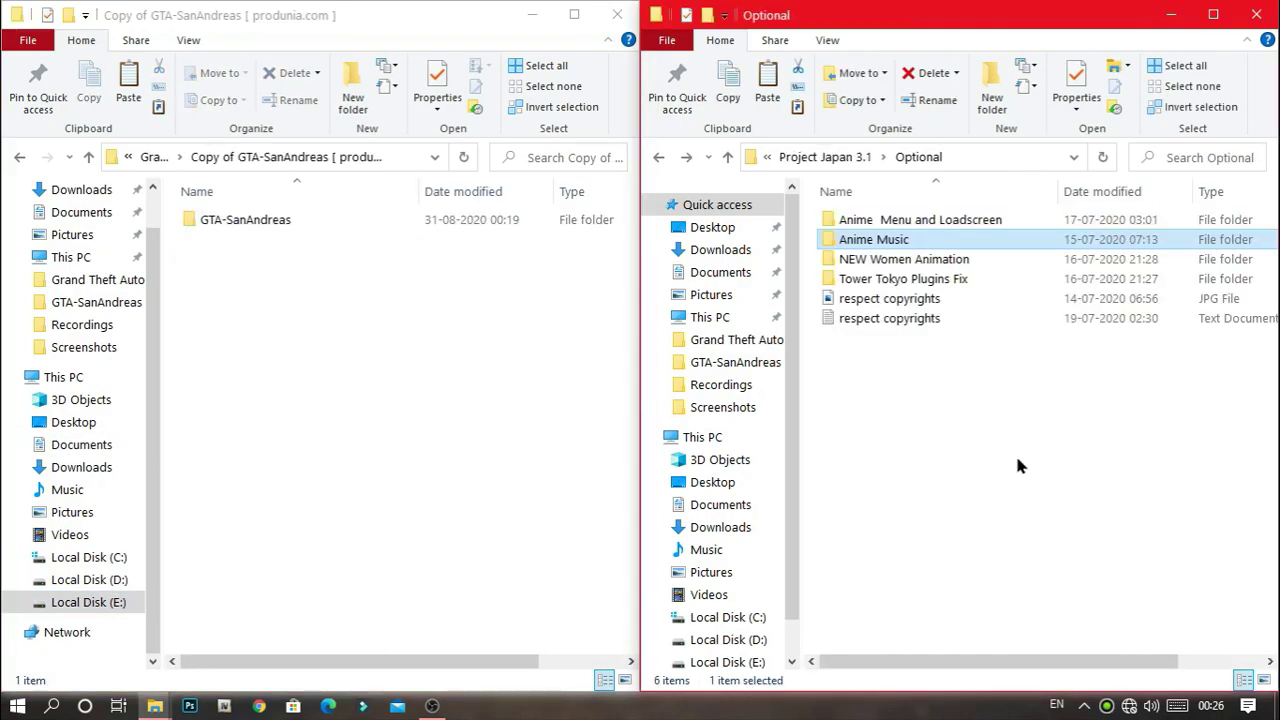
double_click(880, 262)
click(881, 228)
double_click(880, 228)
key(BackSpace)
key(BackSpace)
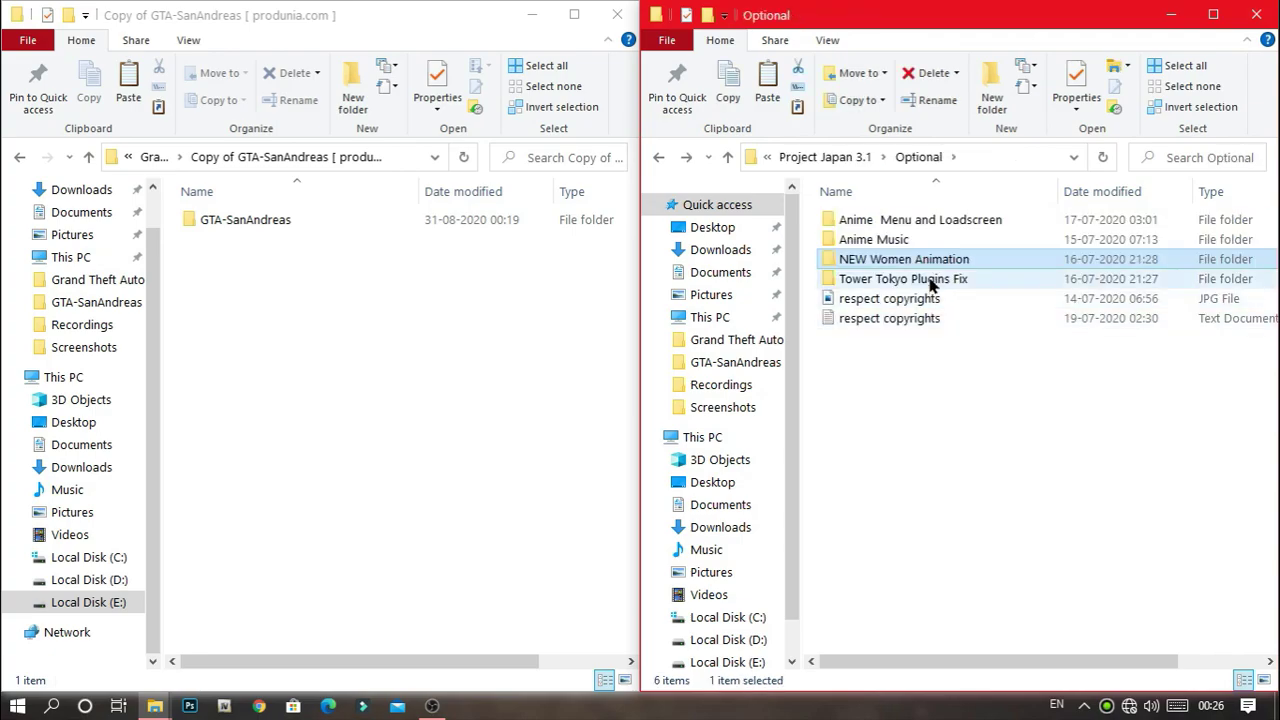
Step: Copy all five files from the Tower Tokyo Plugins Fix package's Plugins folder into GTA-SanAndreas, replacing existing files
double_click(930, 280)
double_click(905, 219)
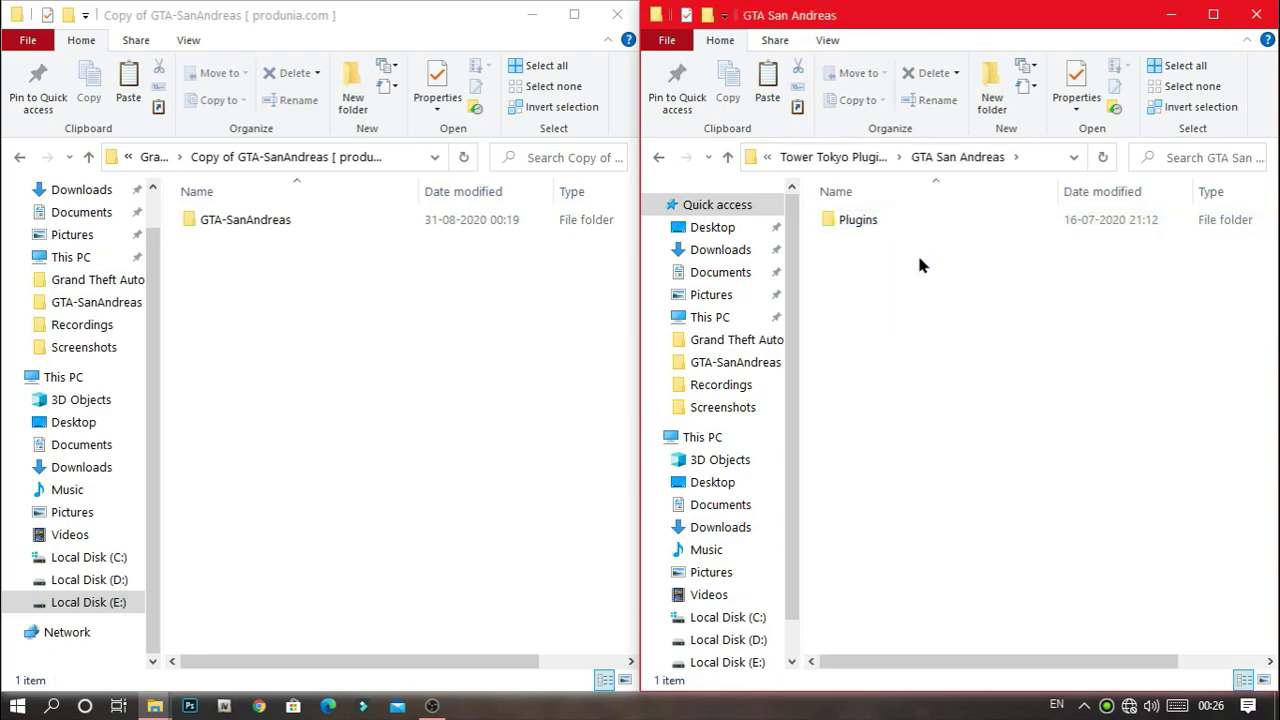
double_click(908, 222)
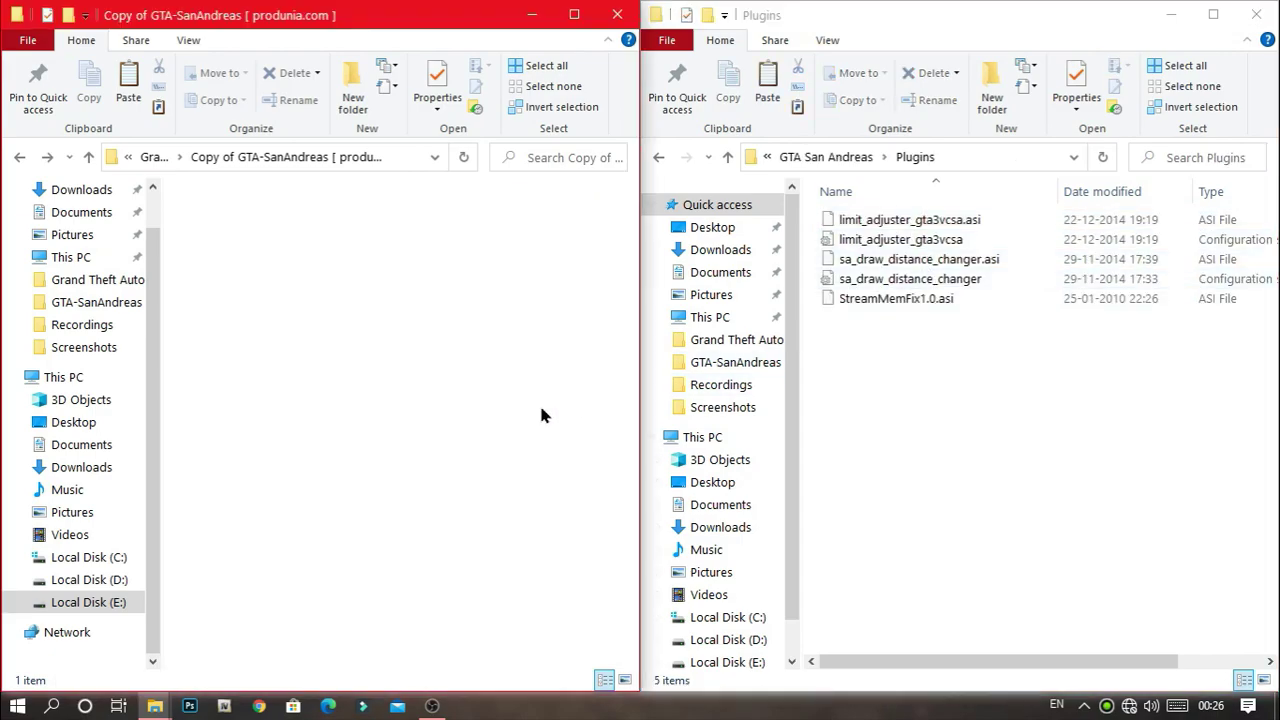
click(539, 402)
key(BackSpace)
double_click(453, 242)
drag(978, 393, 937, 218)
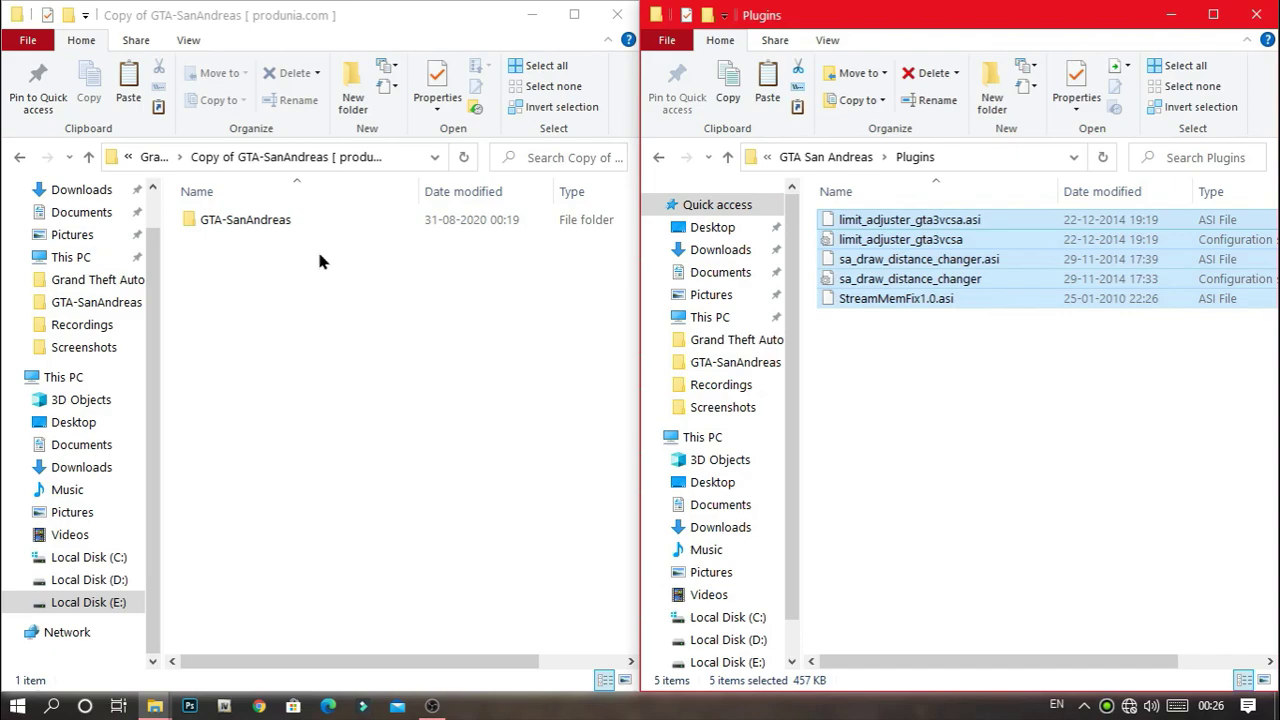
double_click(285, 219)
drag(1006, 263, 555, 553)
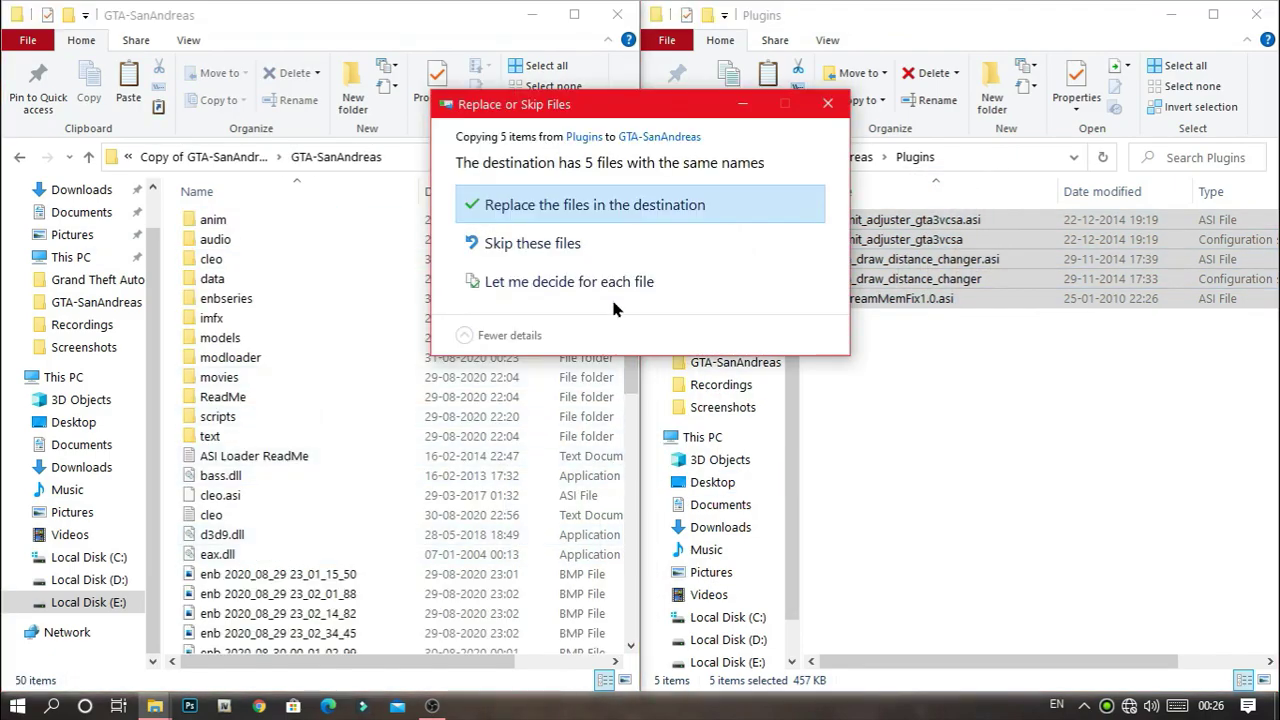
click(620, 204)
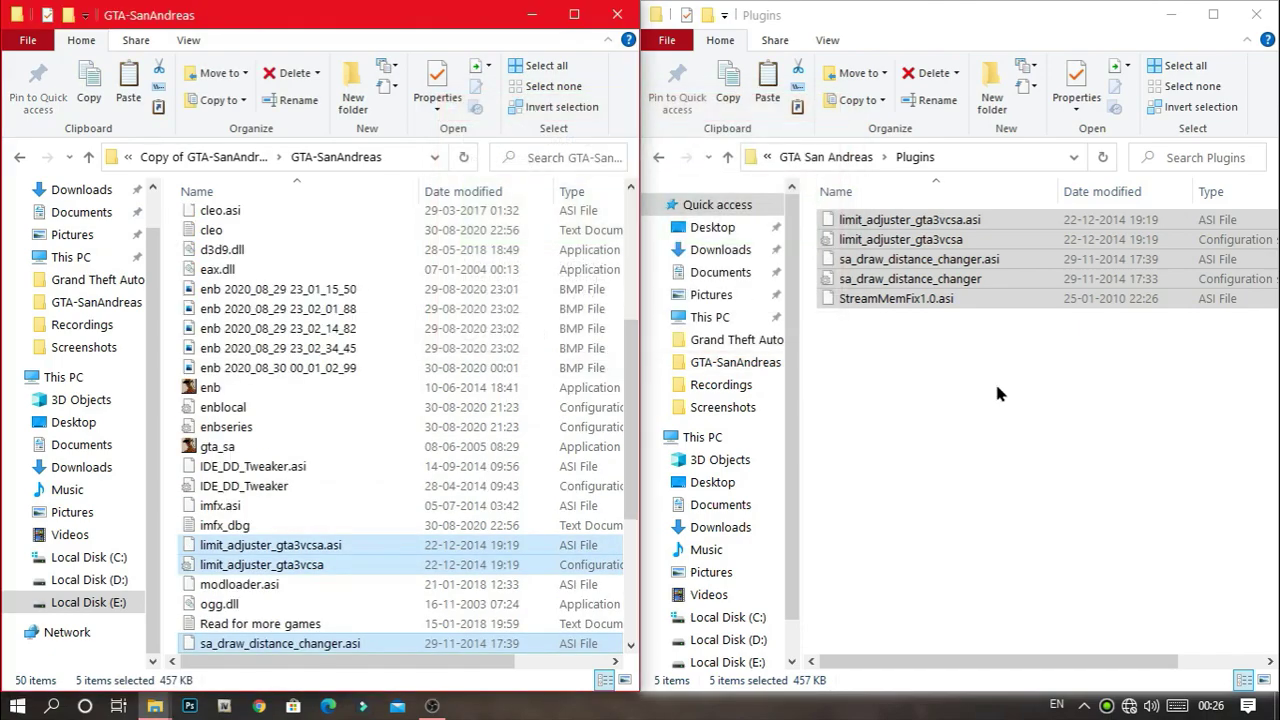
Step: Leave the Plugins folder and return to Project Japan 3.1's Optional folder
click(997, 388)
key(BackSpace)
key(BackSpace)
key(BackSpace)
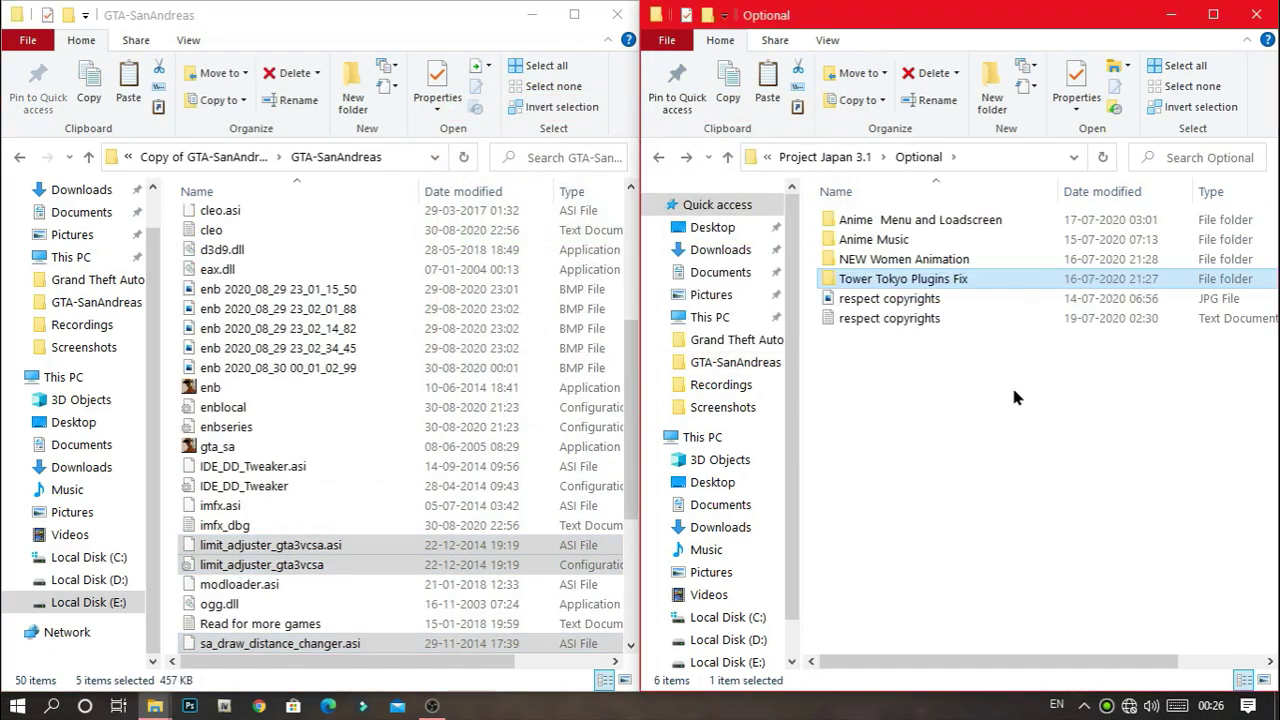
click(1257, 15)
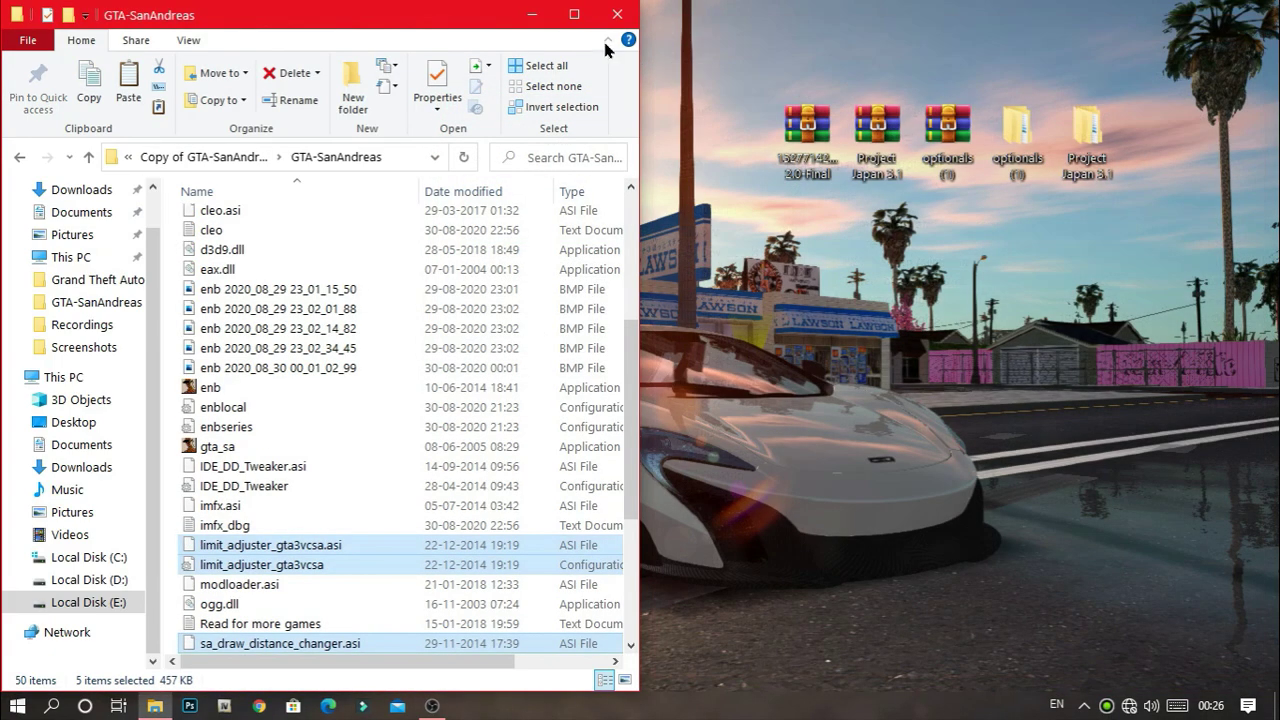
click(532, 15)
click(803, 133)
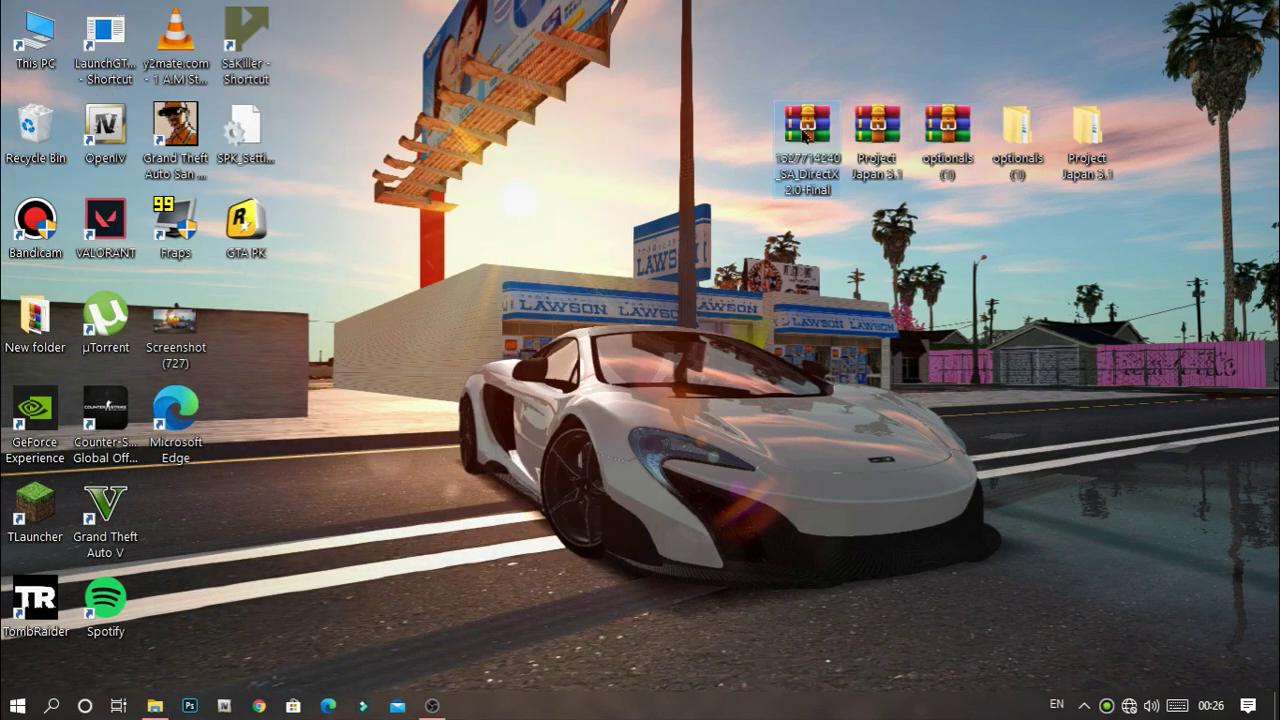
right_click(803, 133)
click(836, 180)
key(Return)
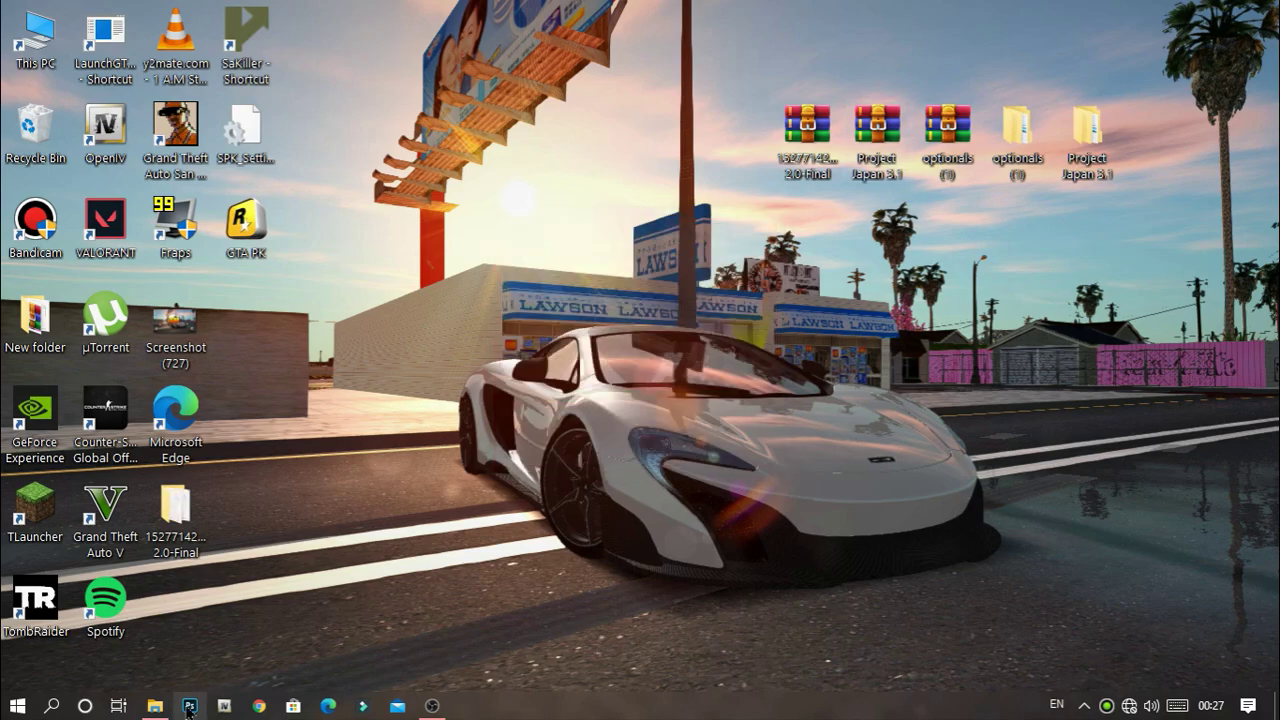
Step: Move the extracted SA_DirectX 2.0-Final folder beside the Project Japan 3.1 folder and open it side by side with GTA-SanAndreas
drag(180, 515, 667, 515)
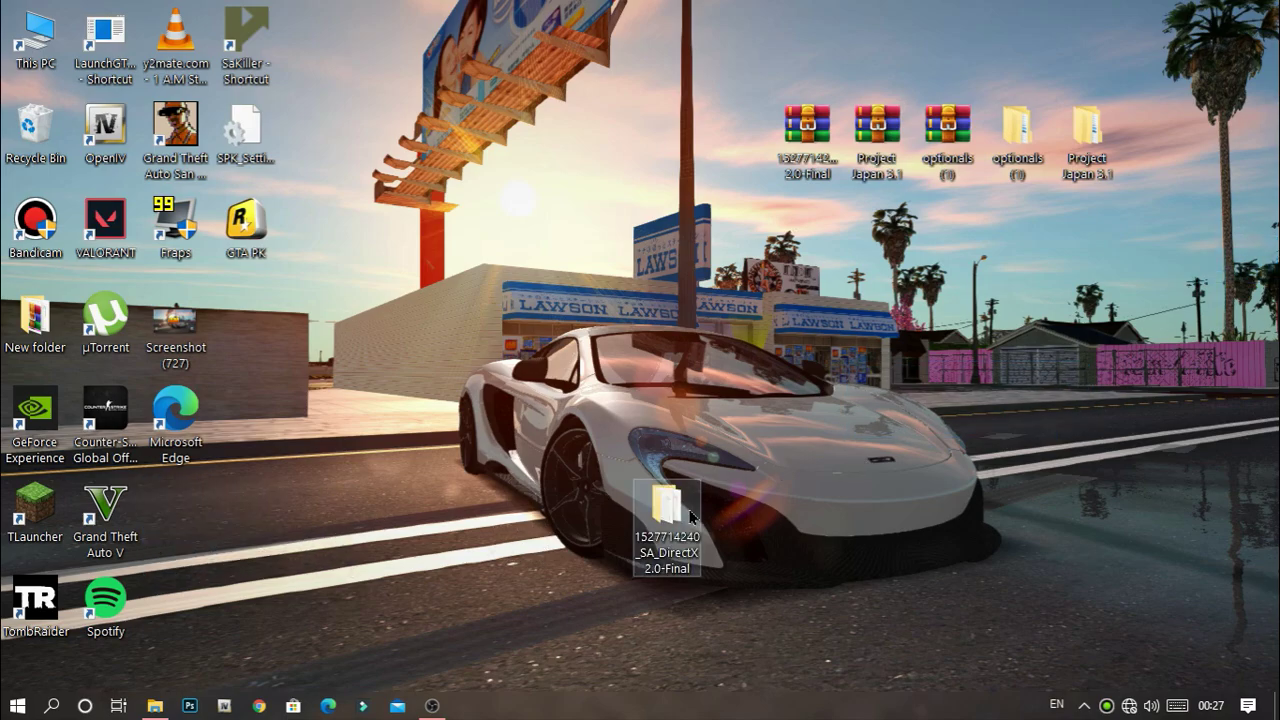
click(652, 510)
drag(652, 510, 1175, 118)
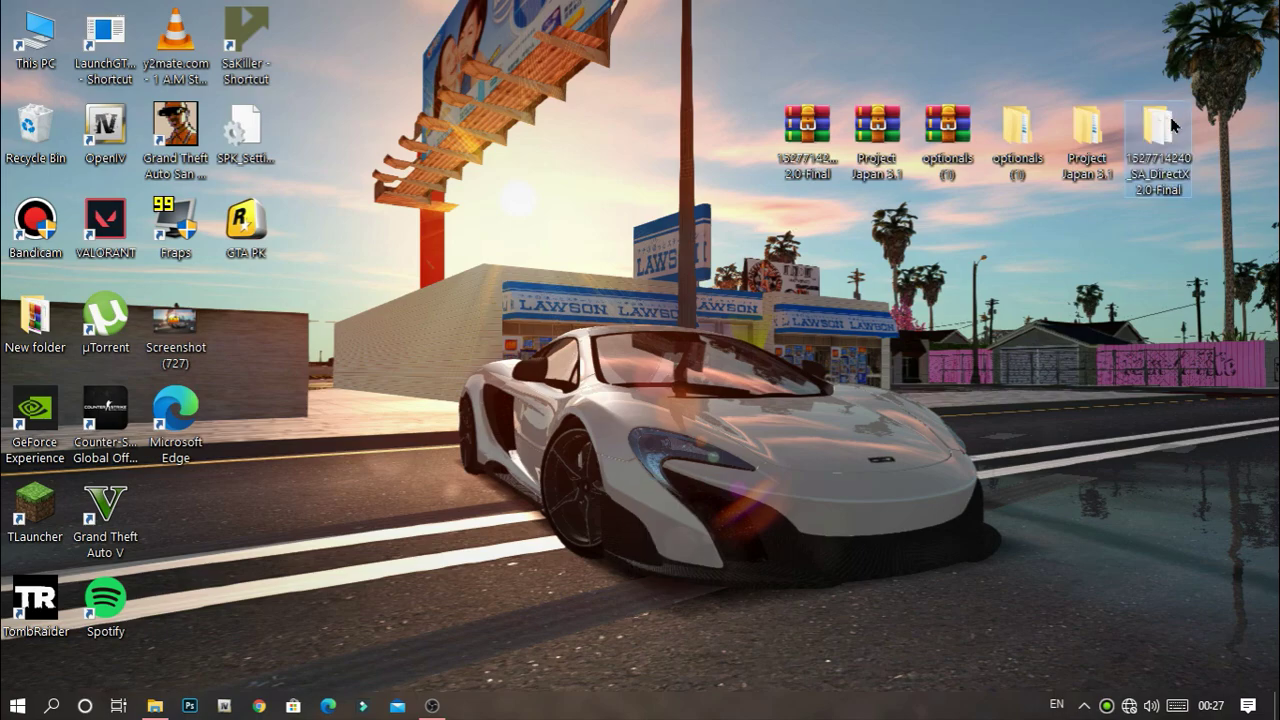
double_click(1175, 123)
drag(390, 45, 1279, 170)
click(353, 135)
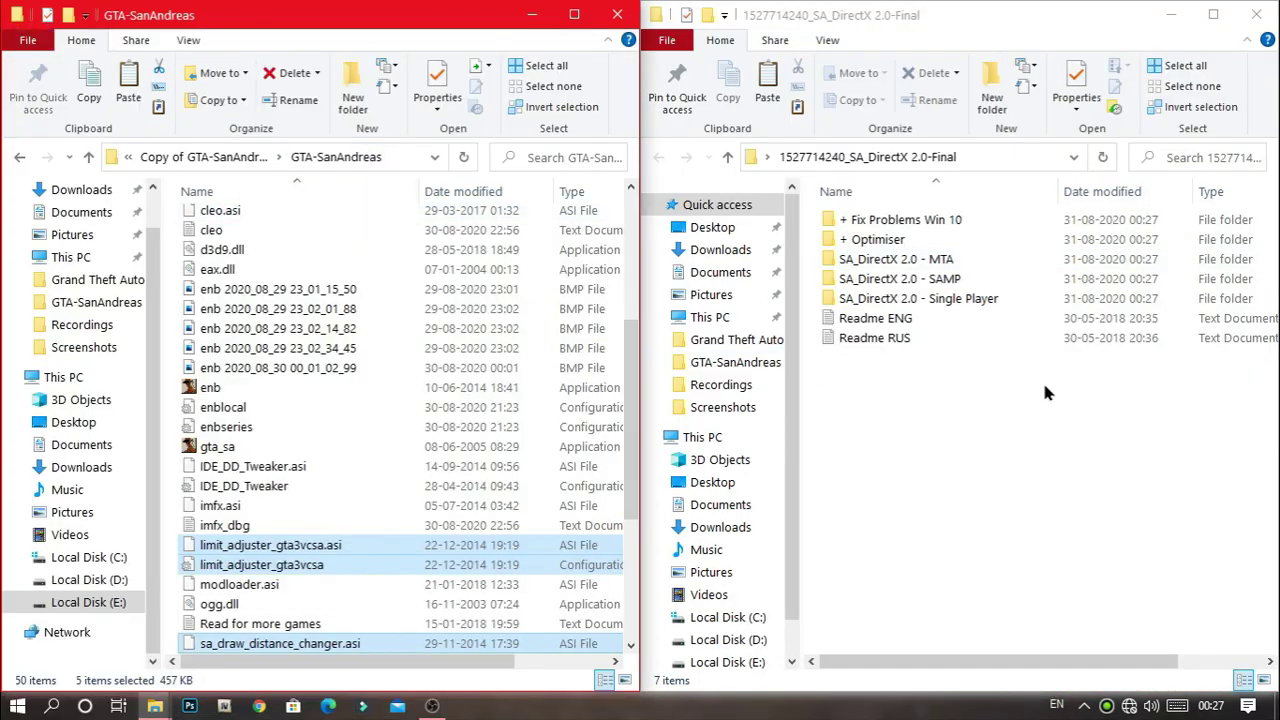
Step: Copy all eight items from the Single Player package's 3 - Low folder into GTA-SanAndreas, replacing the existing files
double_click(940, 297)
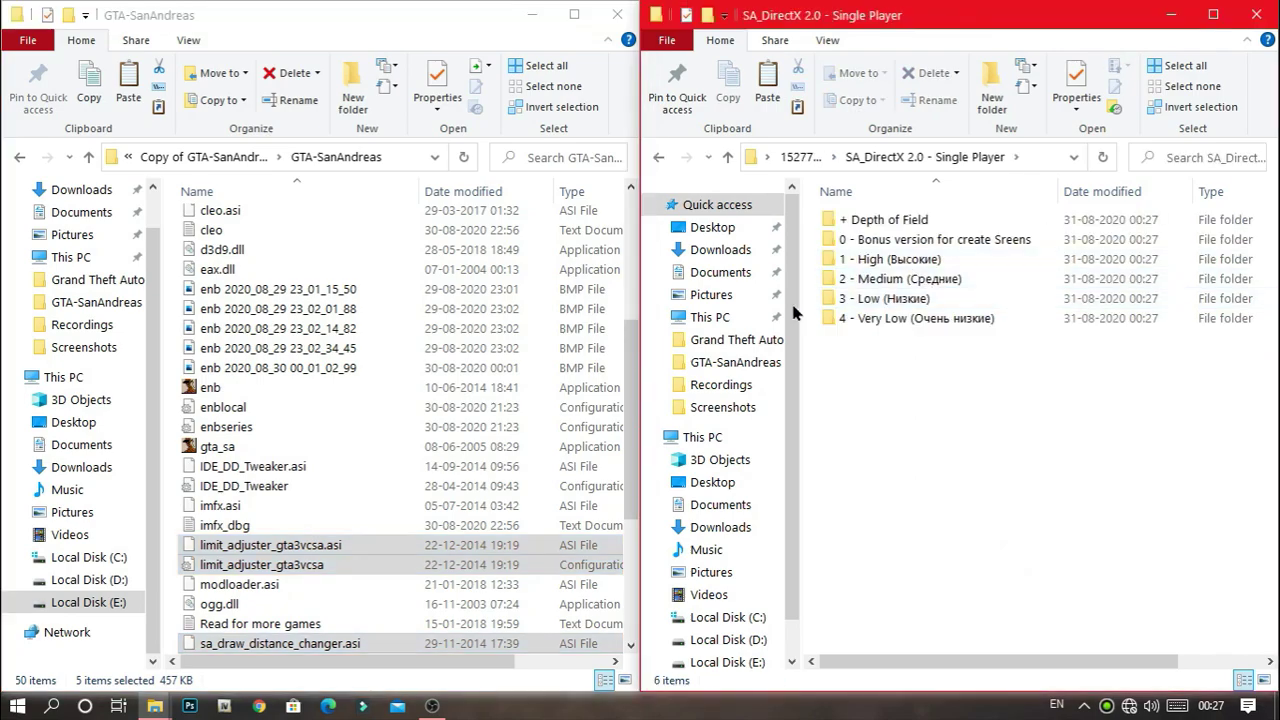
double_click(893, 298)
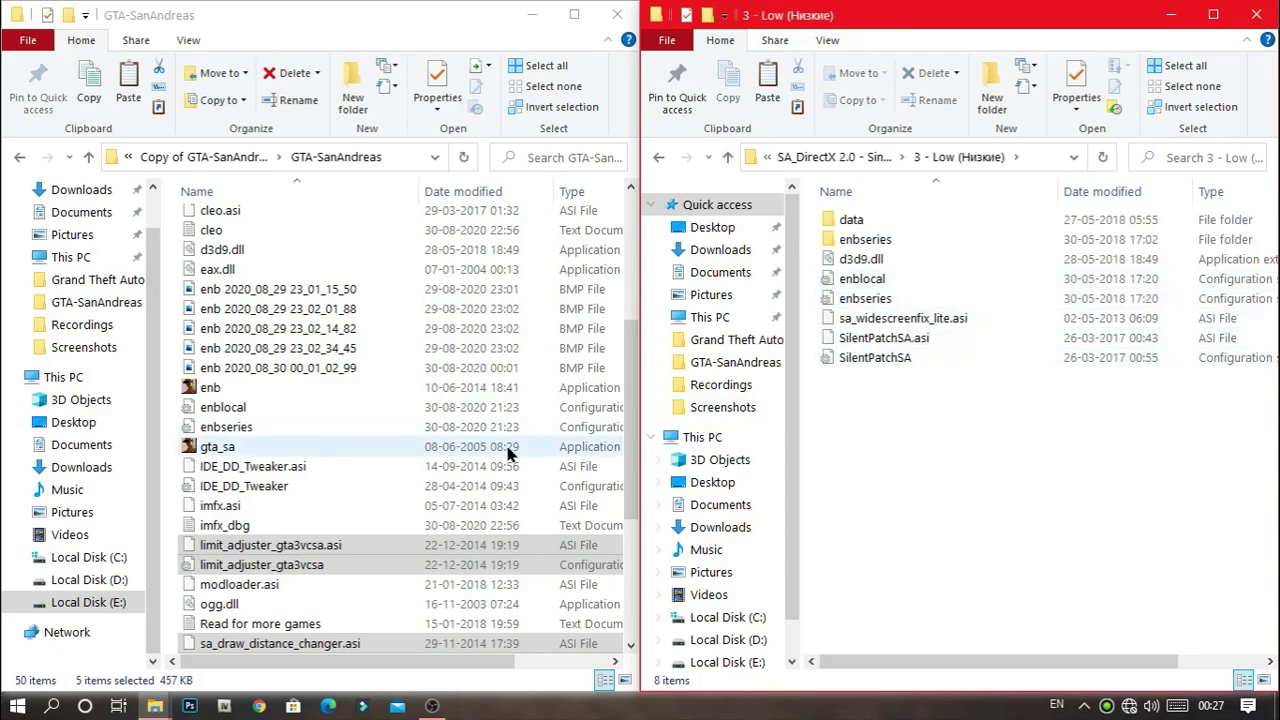
click(480, 427)
scroll(478, 455, up, 5)
scroll(478, 455, down, 3)
drag(972, 419, 917, 226)
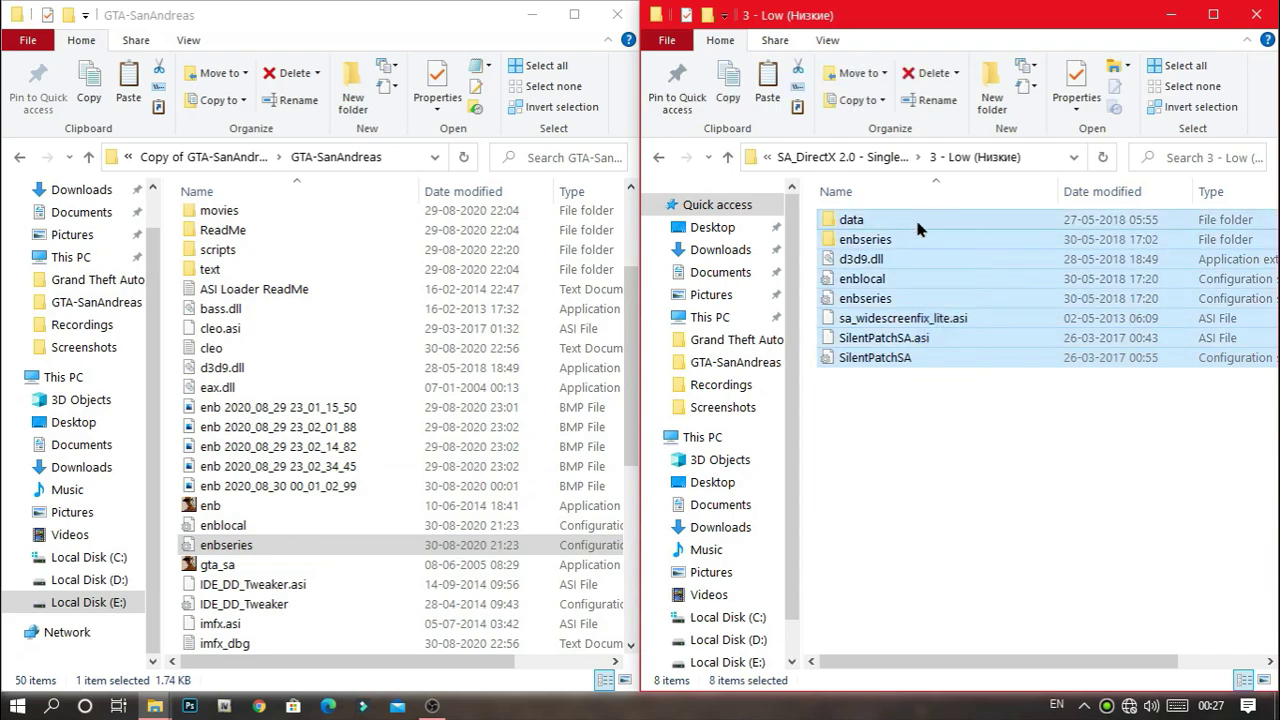
drag(937, 275, 523, 430)
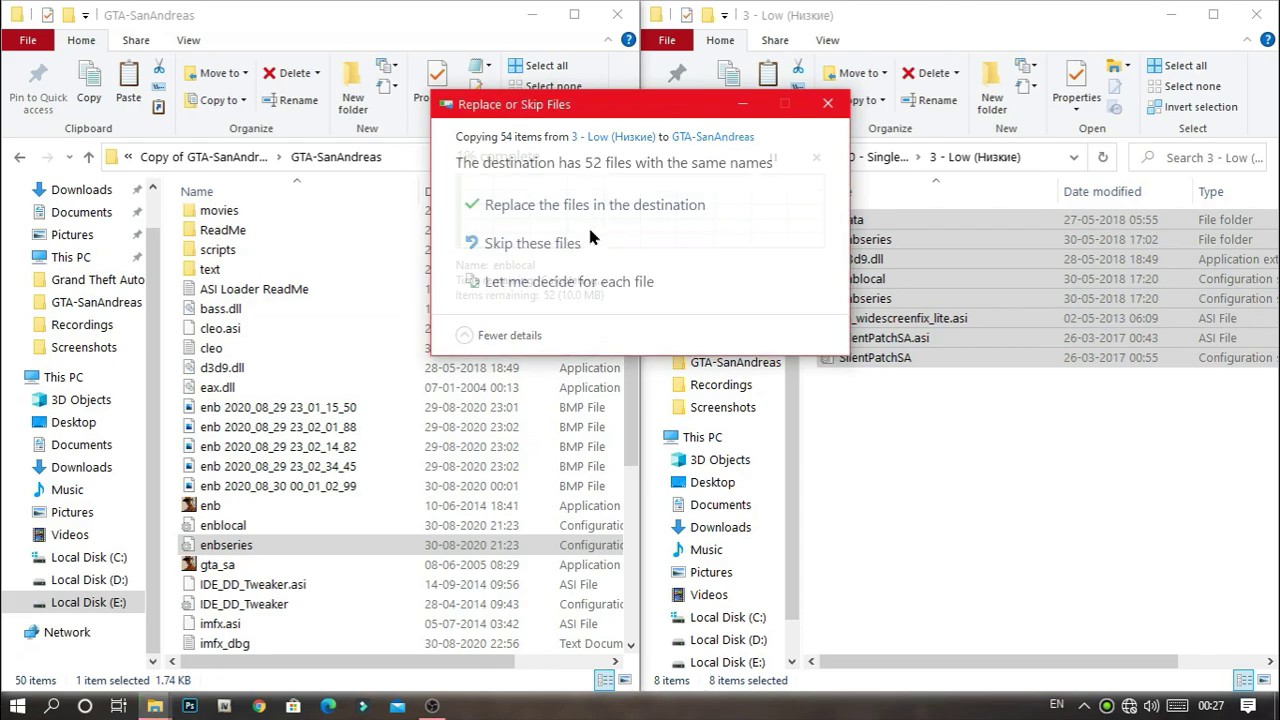
click(585, 202)
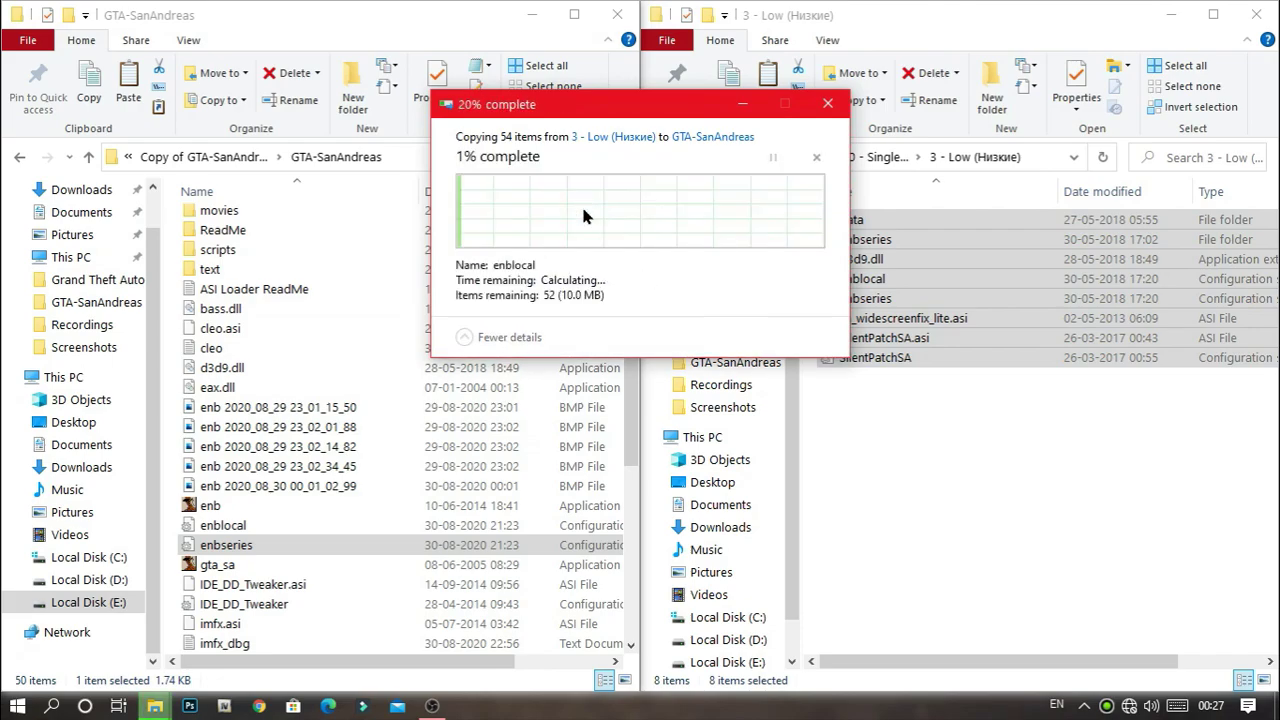
Step: Return to the SA_DirectX 2.0-Final folder and copy Optimiser.asi from + Optimiser into GTA-SanAndreas
click(936, 382)
key(BackSpace)
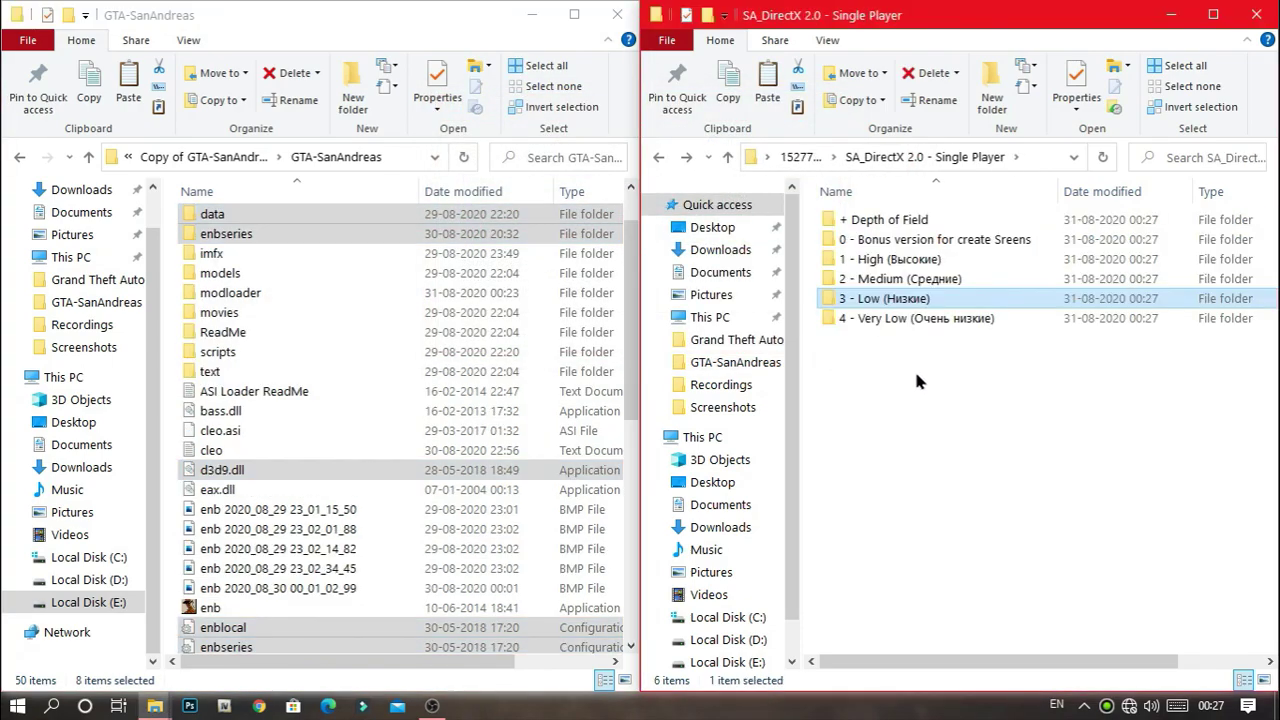
key(BackSpace)
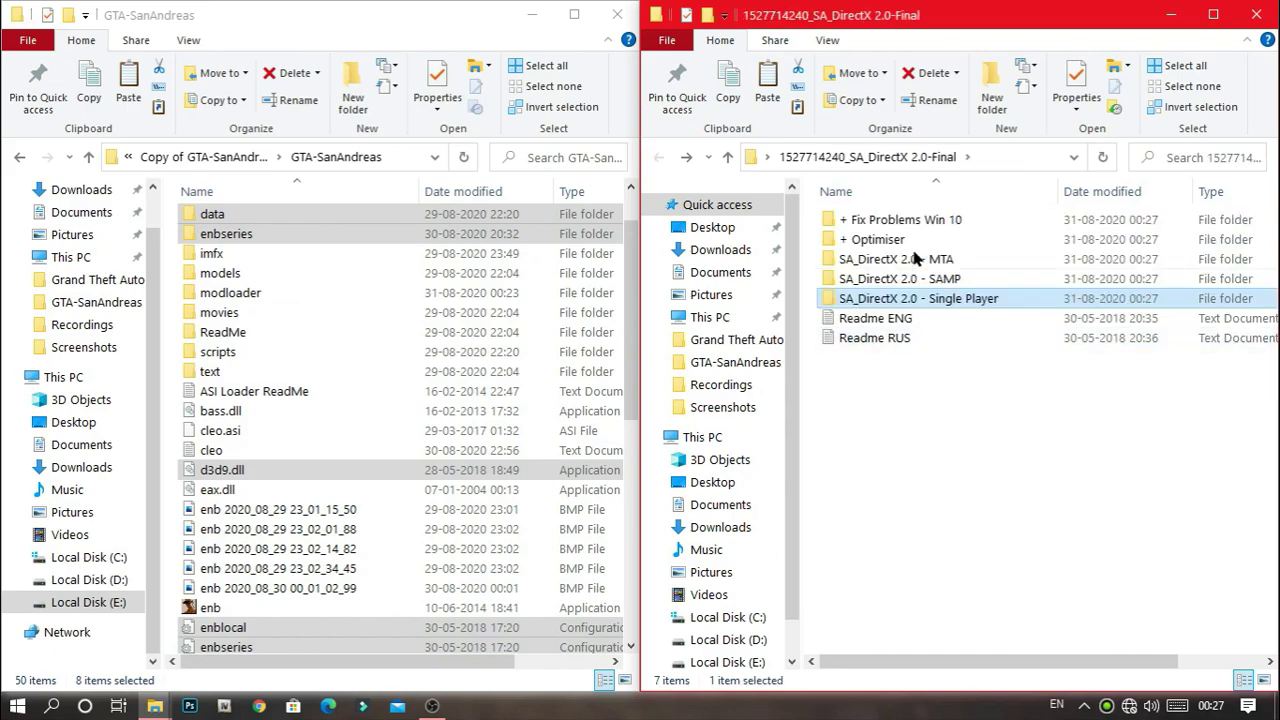
double_click(911, 239)
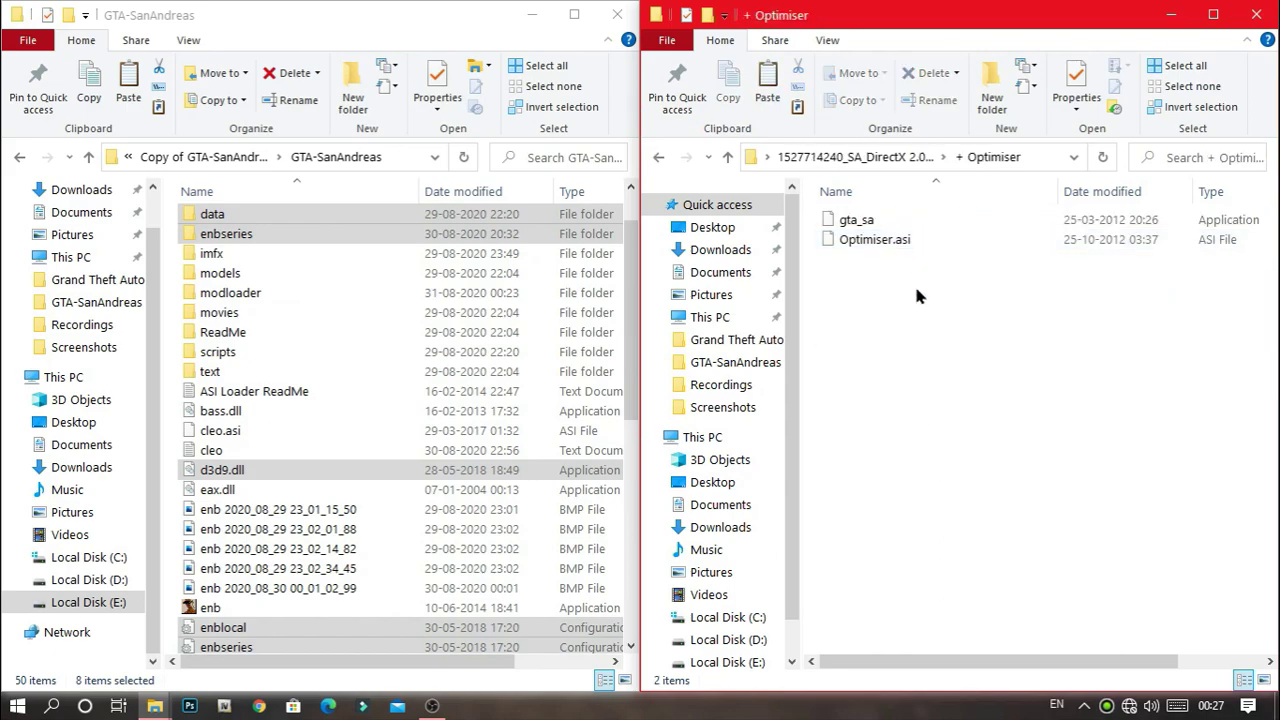
drag(915, 289, 906, 242)
drag(874, 273, 500, 537)
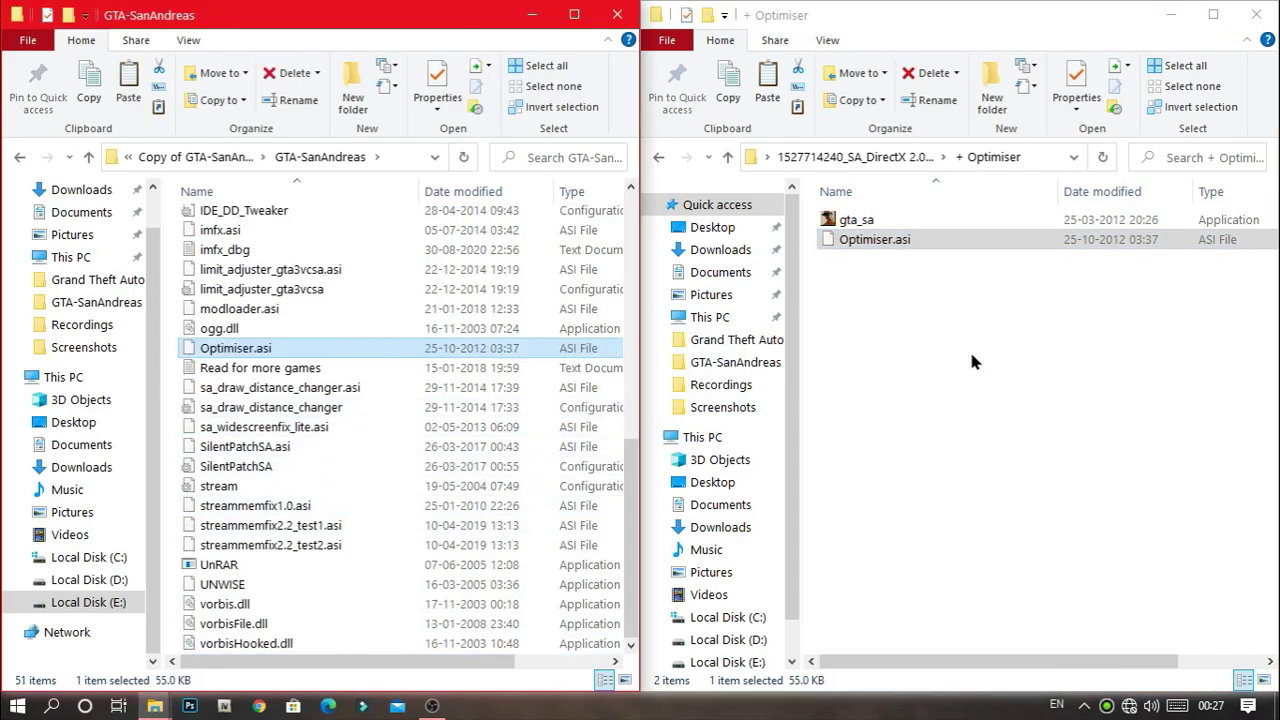
Step: Copy enb, RUN ADMIN FOR ENB 0.313 and SAMP FIX ENB W10 CU from + Fix Problems Win 10 into GTA-SanAndreas, replacing enb.exe, and return to SA_DirectX 2.0-Final
click(1022, 335)
key(BackSpace)
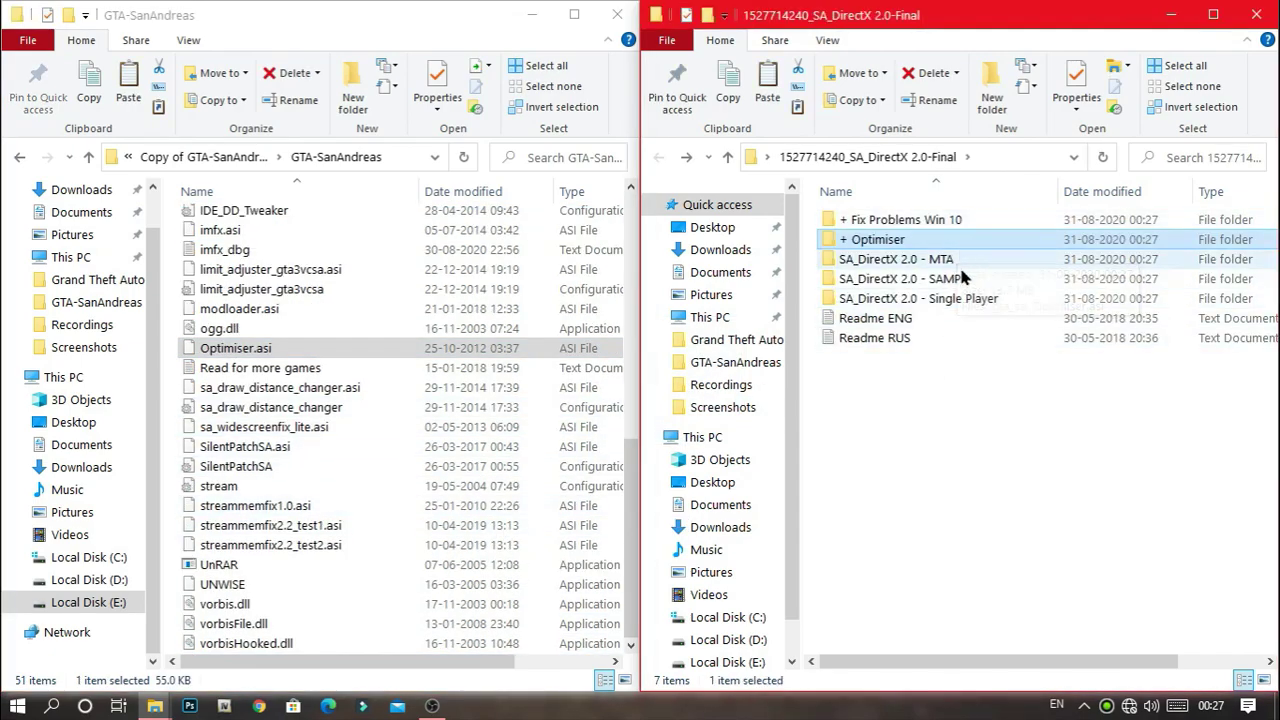
click(912, 227)
double_click(912, 227)
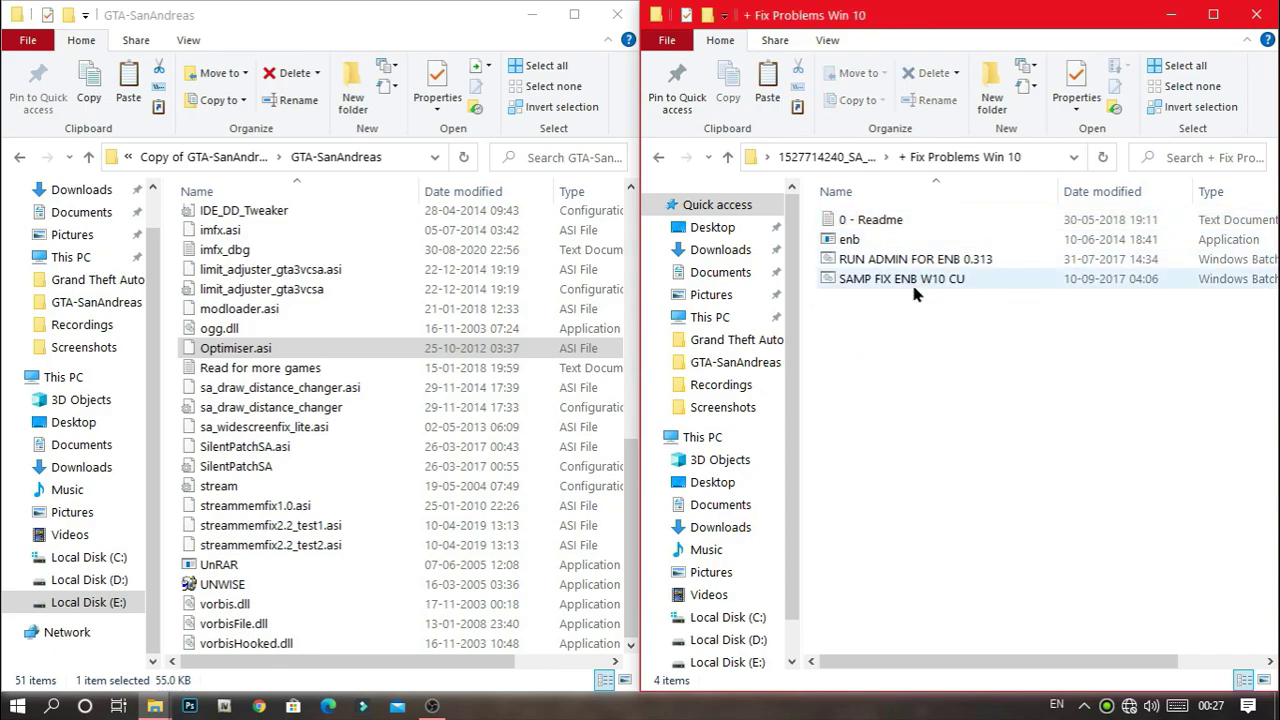
drag(898, 302, 548, 467)
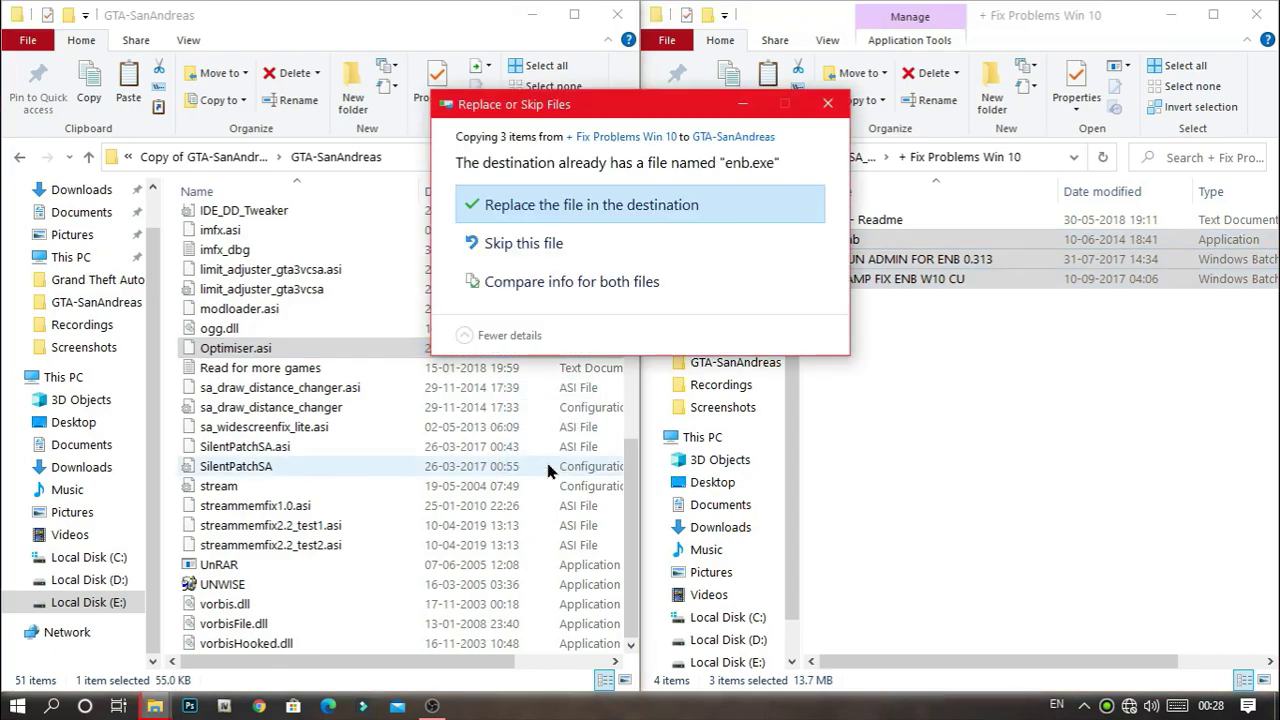
click(590, 210)
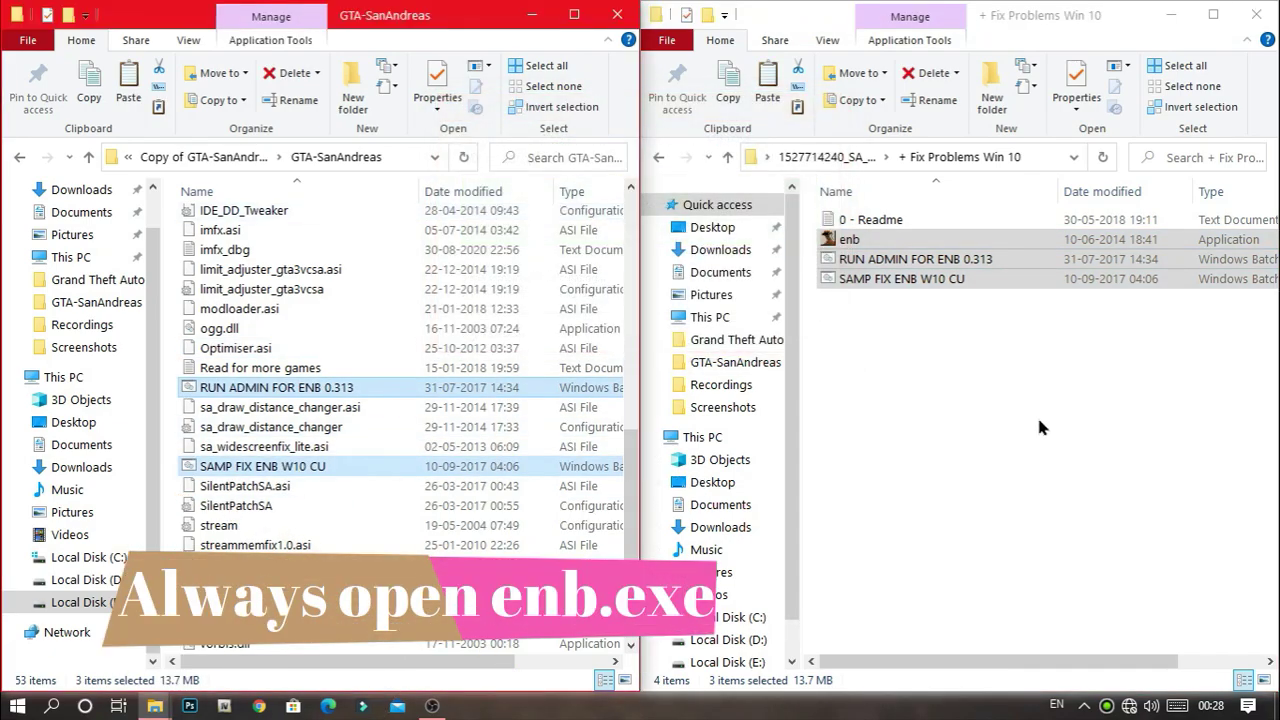
click(1036, 413)
key(alt+Left)
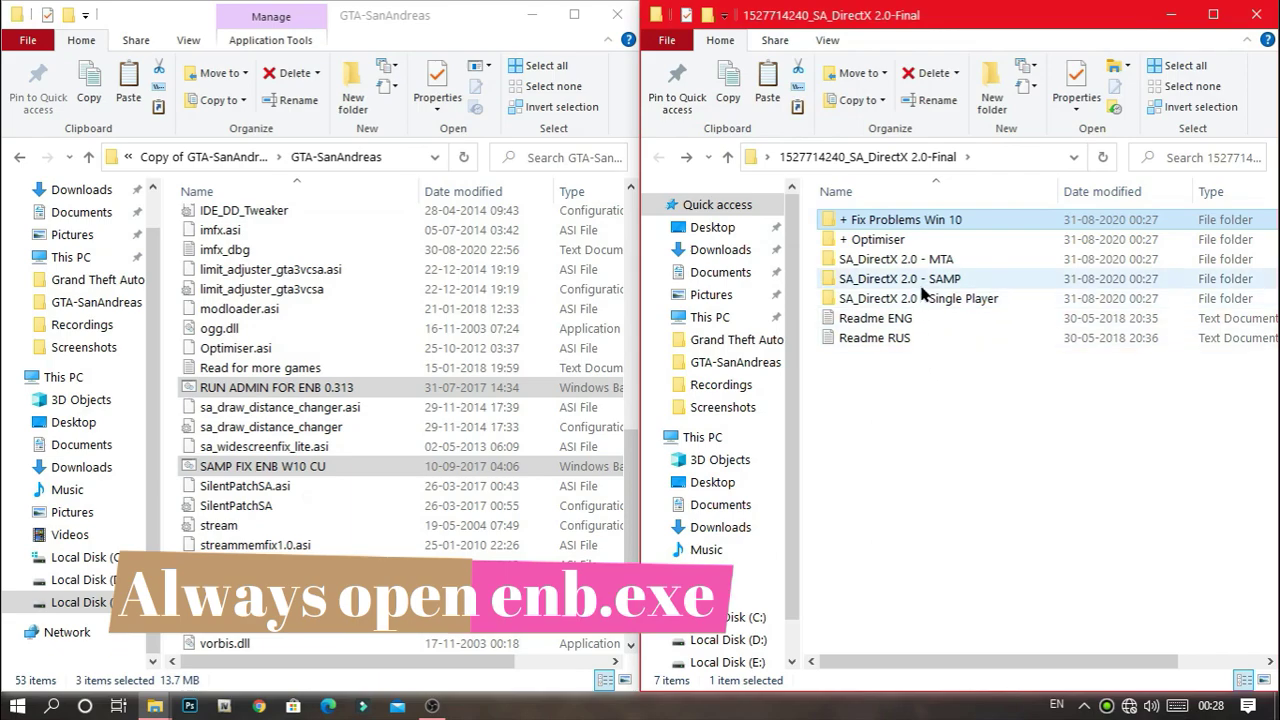